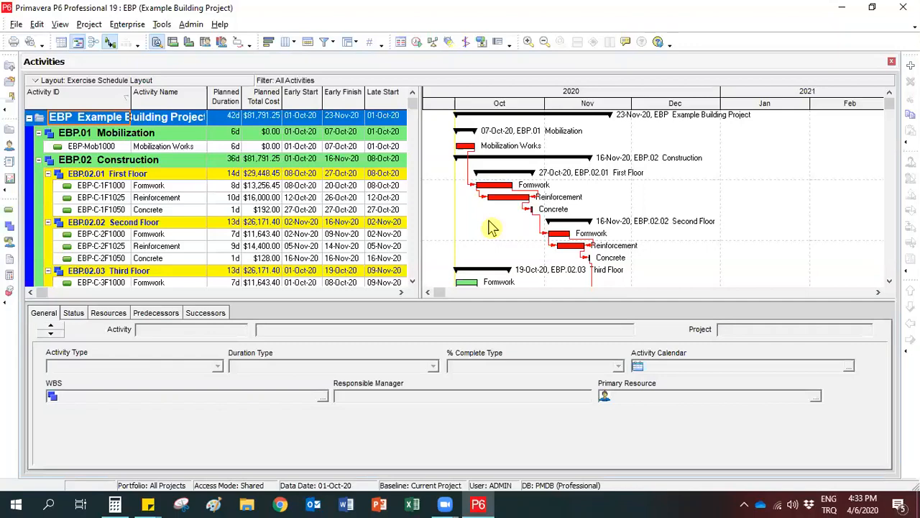
# Remove the Planned Total Cost and Free Float columns from the activity table.
pyautogui.rightClick(263, 187)
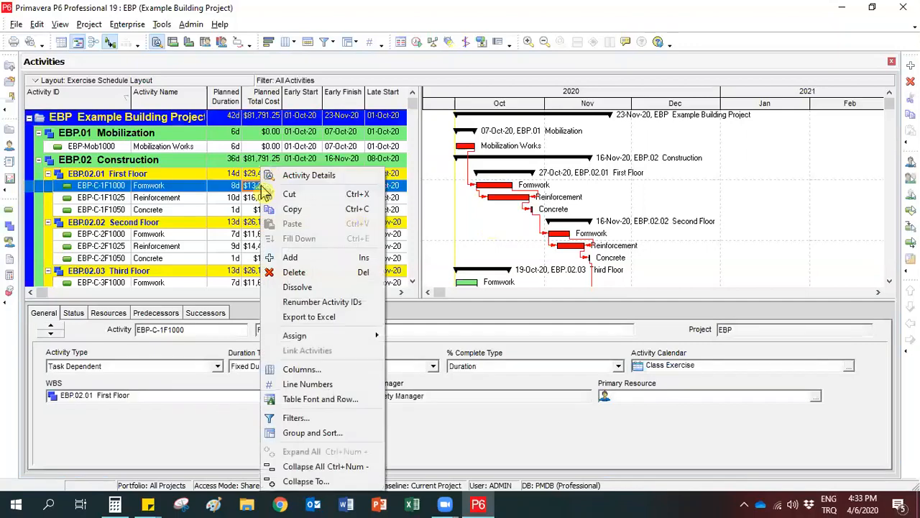
pyautogui.click(302, 369)
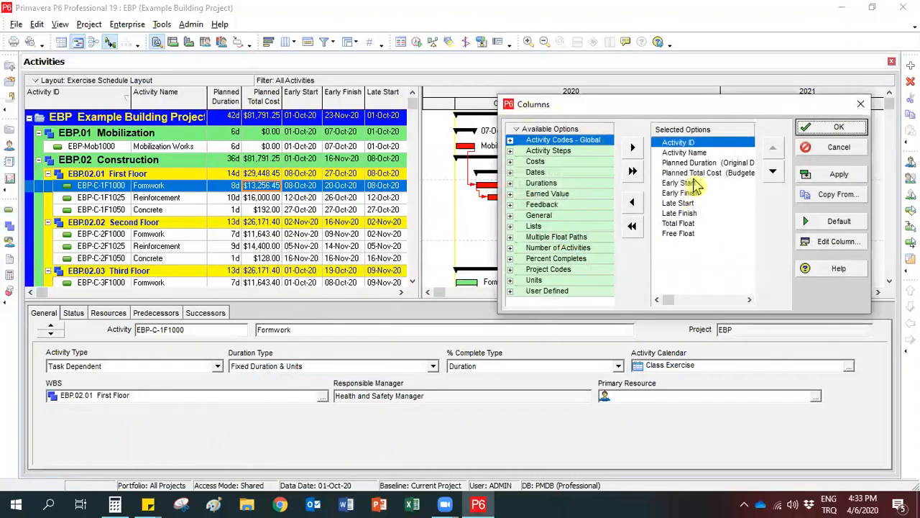
pyautogui.click(699, 173)
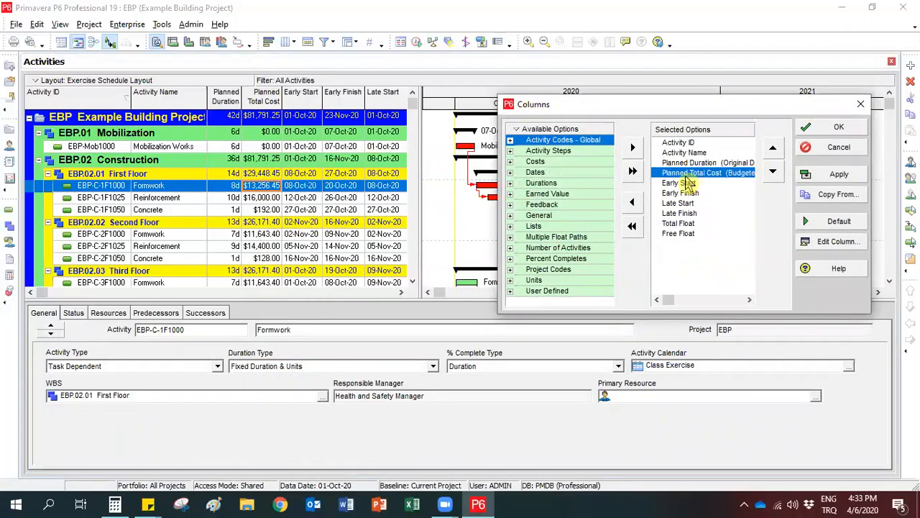
pyautogui.click(632, 202)
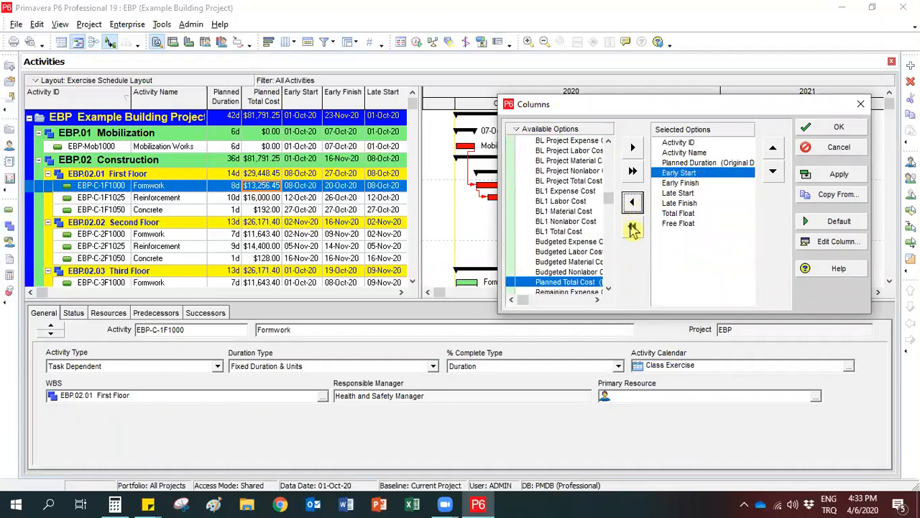
pyautogui.click(678, 224)
pyautogui.click(633, 202)
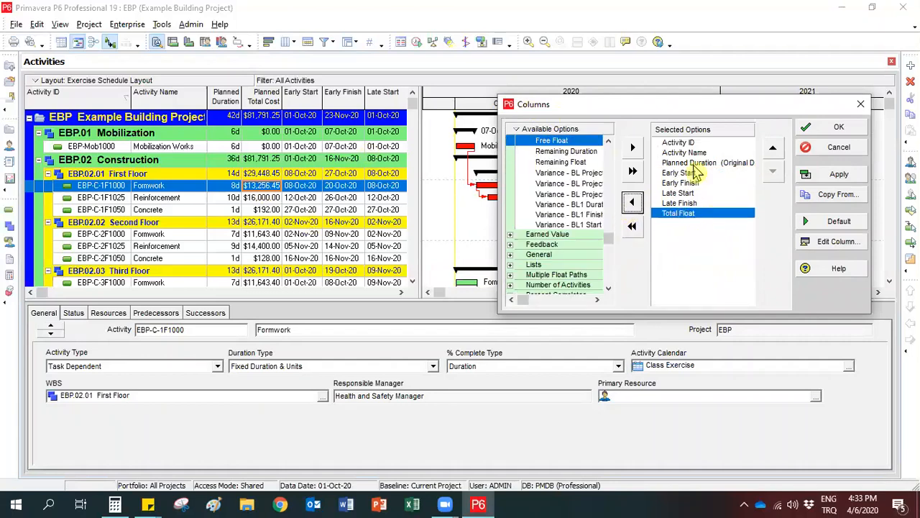
pyautogui.click(834, 127)
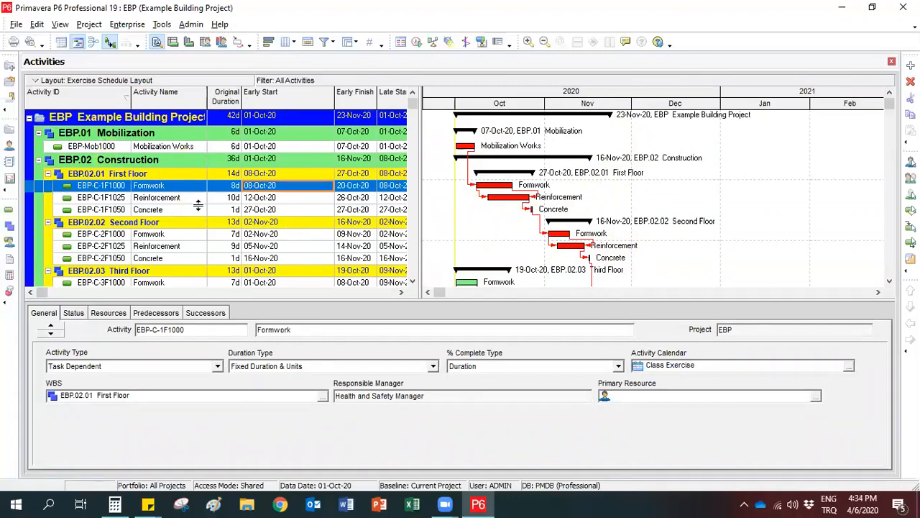
# Fit the Early Start and Late Start column widths to their contents and adjust the divide between activity table and Gantt chart.
pyautogui.doubleClick(335, 94)
pyautogui.moveTo(418, 167); pyautogui.dragTo(492, 167)
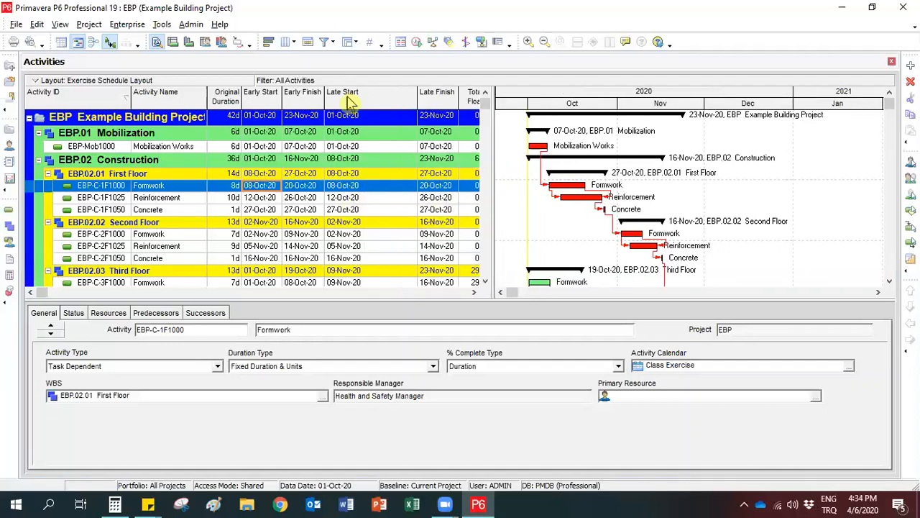
pyautogui.doubleClick(421, 102)
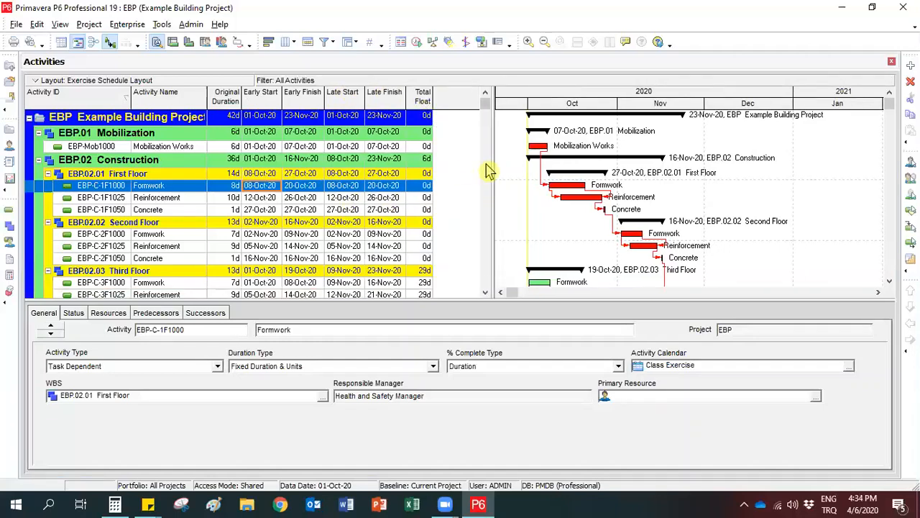
pyautogui.moveTo(439, 158); pyautogui.dragTo(414, 160)
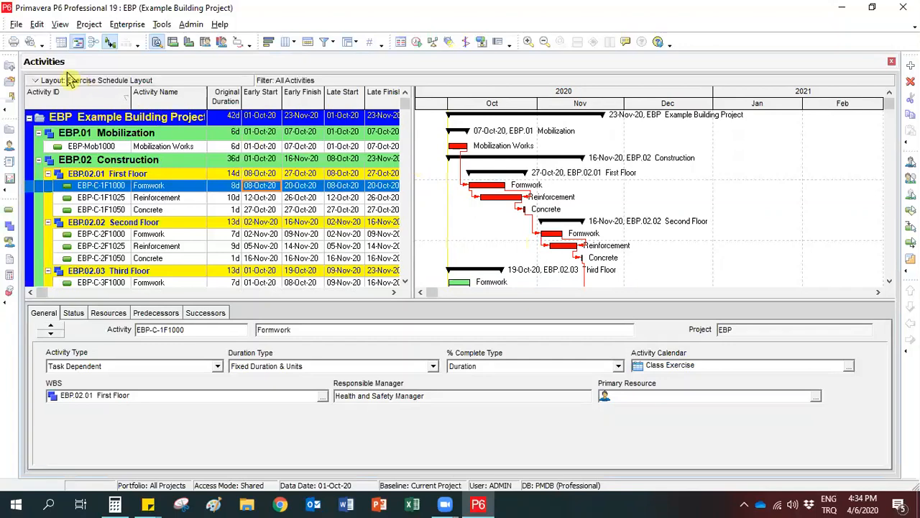
# In the print preview's page setup, fit the timescale to 1 page wide and set the paper size to A3.
pyautogui.click(16, 25)
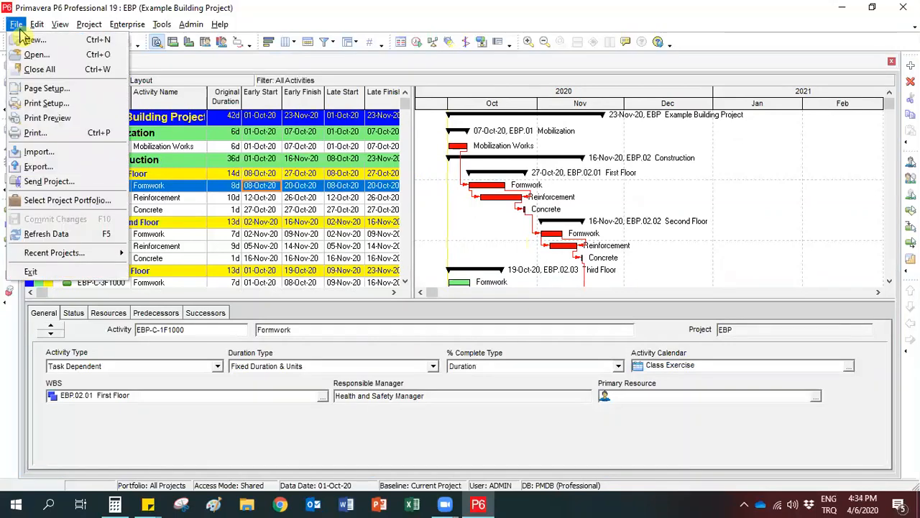
pyautogui.click(36, 119)
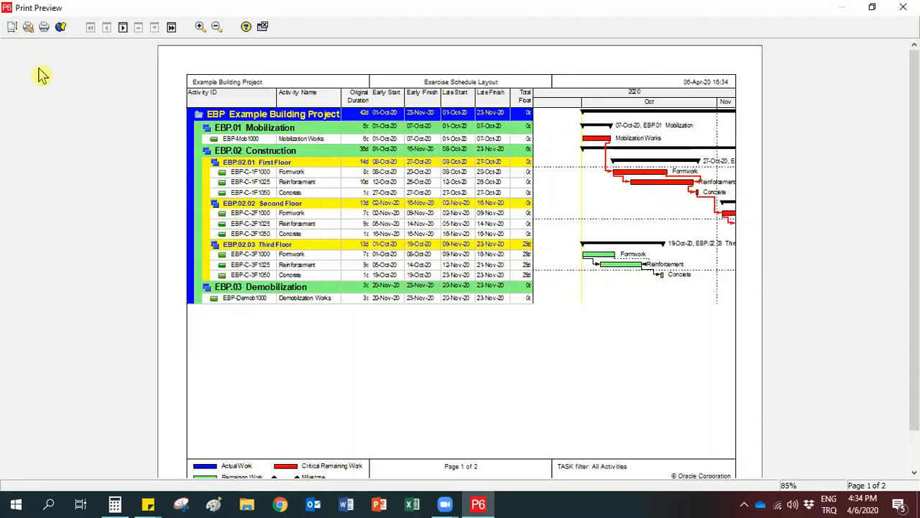
pyautogui.click(11, 28)
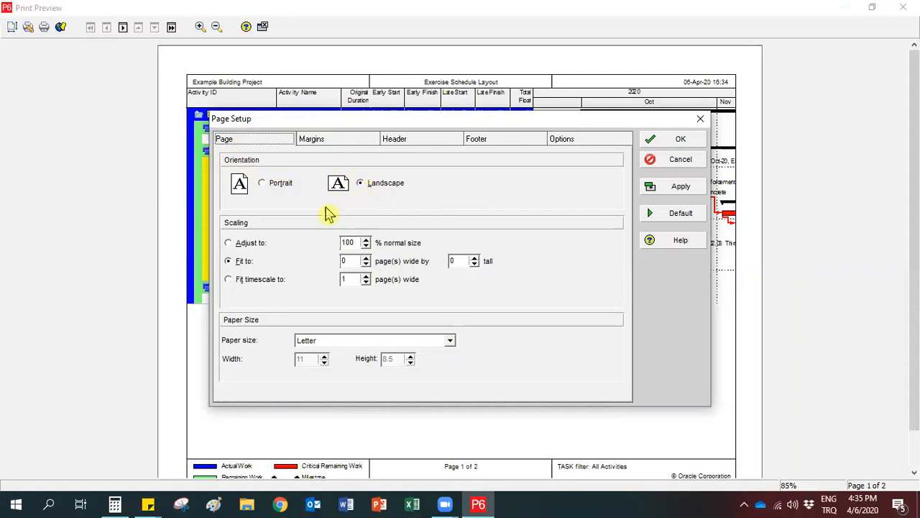
pyautogui.click(248, 283)
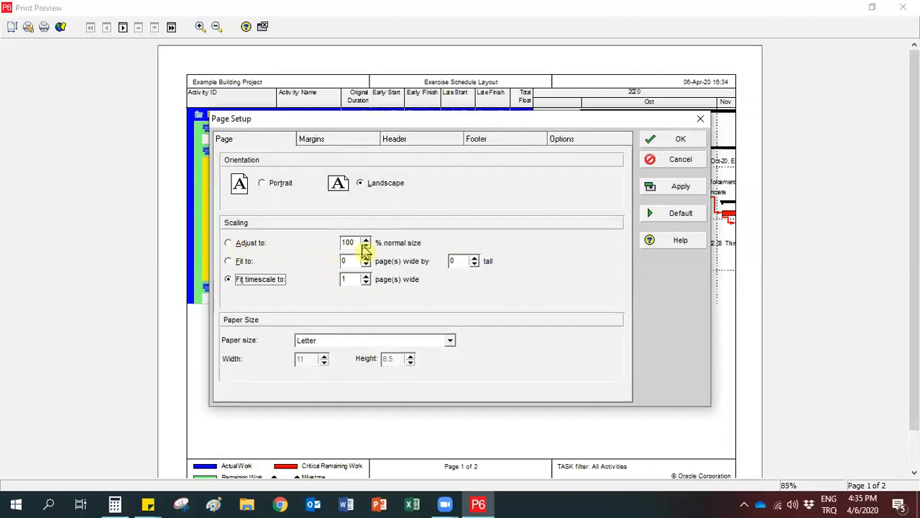
pyautogui.click(332, 342)
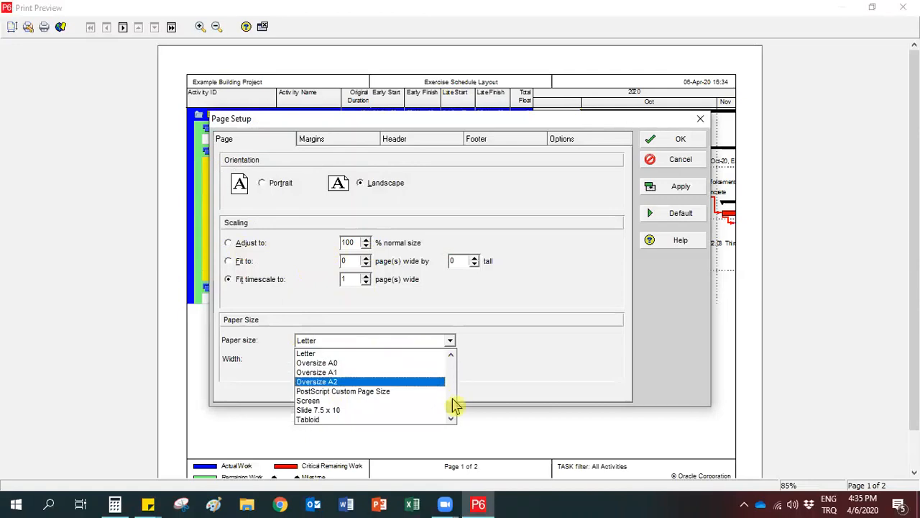
pyautogui.moveTo(451, 410); pyautogui.dragTo(451, 365)
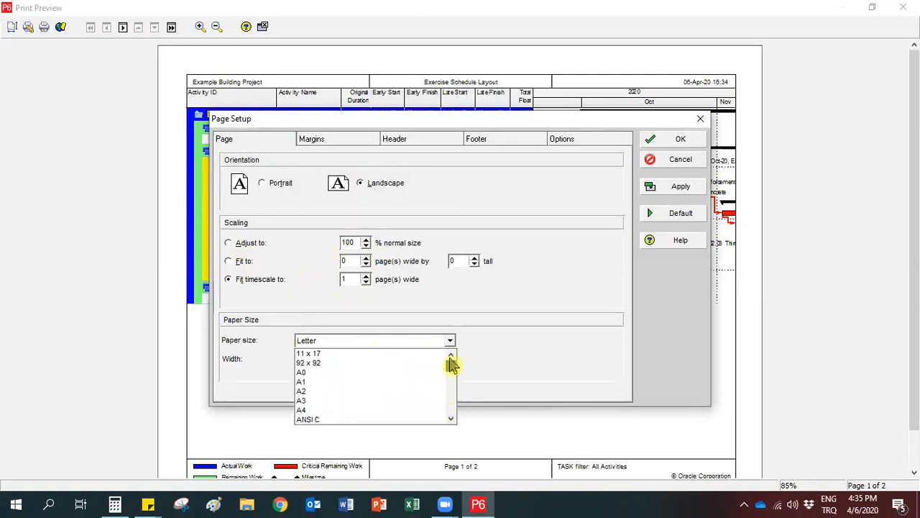
pyautogui.click(302, 401)
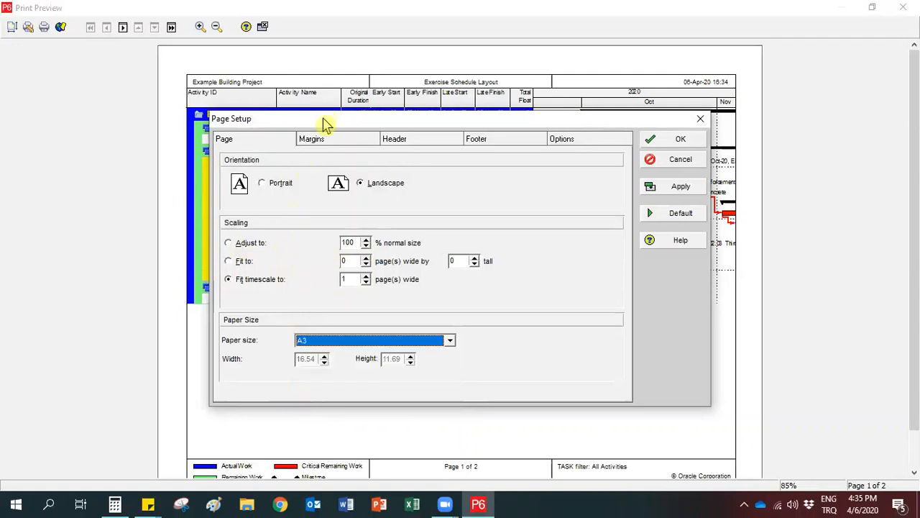
# Set the page header's height to 0.5, trying two sections split 73% and 27% before restoring three sections.
pyautogui.click(320, 141)
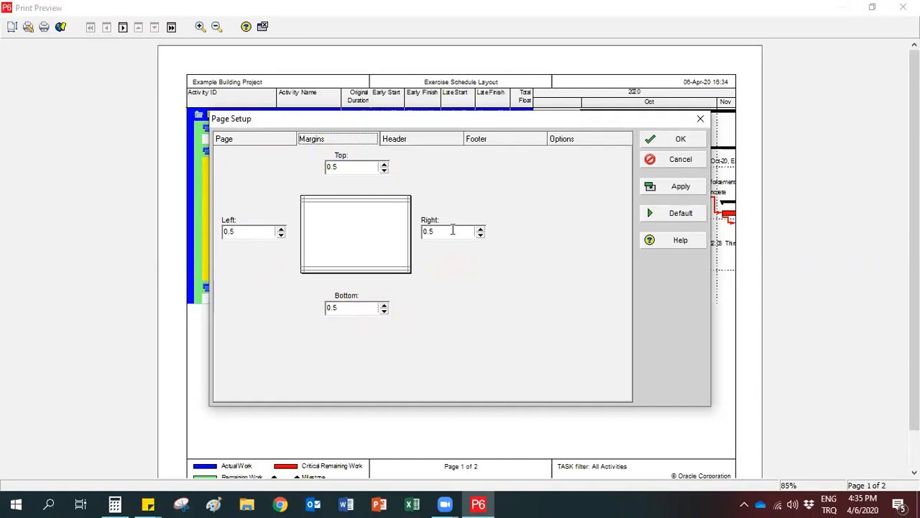
pyautogui.click(404, 143)
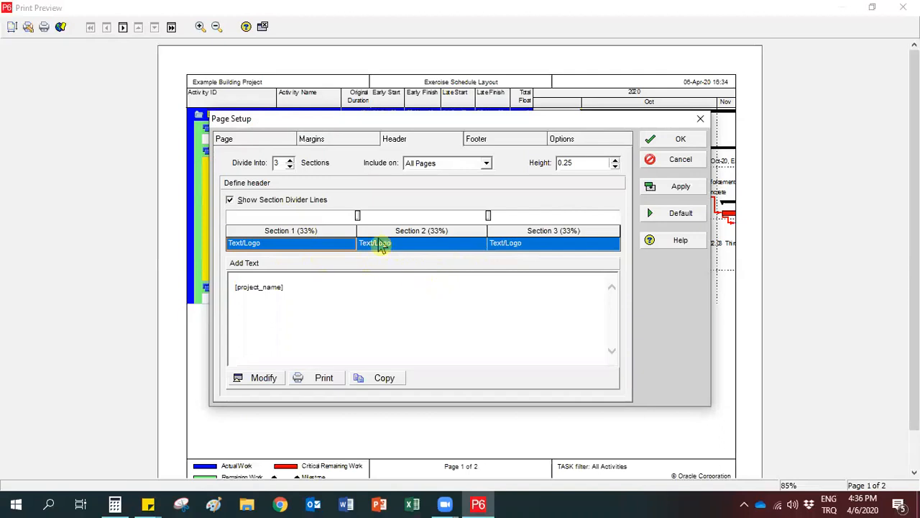
pyautogui.click(290, 166)
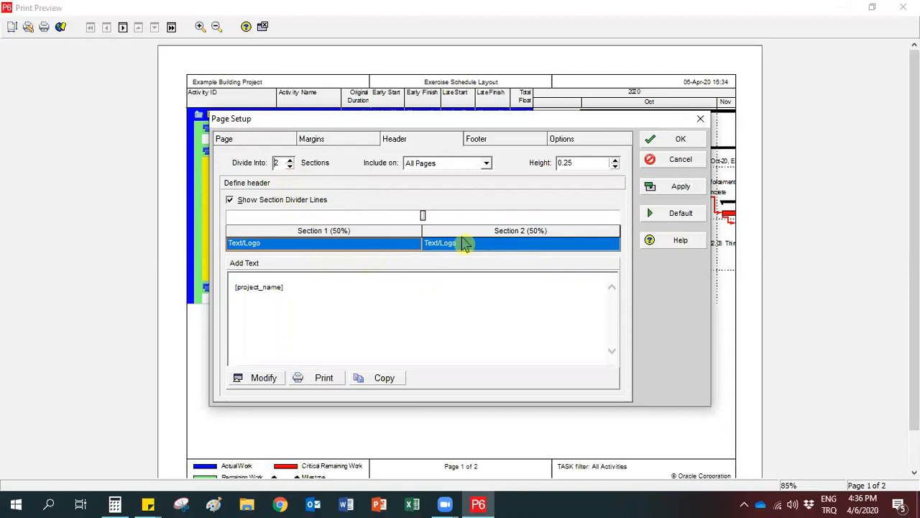
pyautogui.click(580, 164)
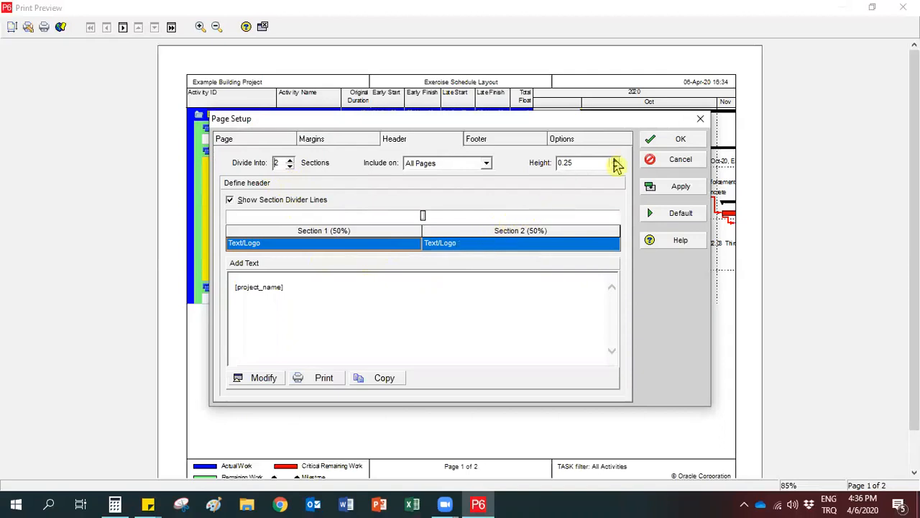
pyautogui.click(615, 159)
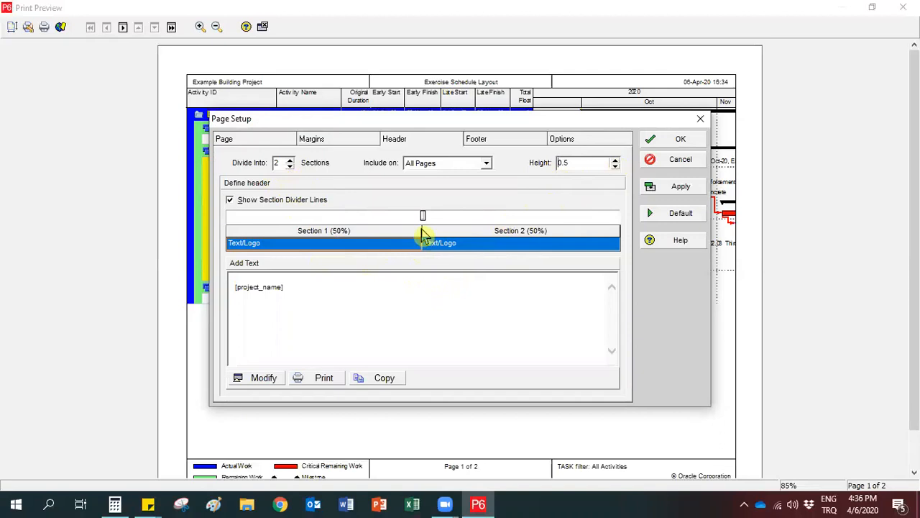
pyautogui.moveTo(423, 215); pyautogui.dragTo(512, 215)
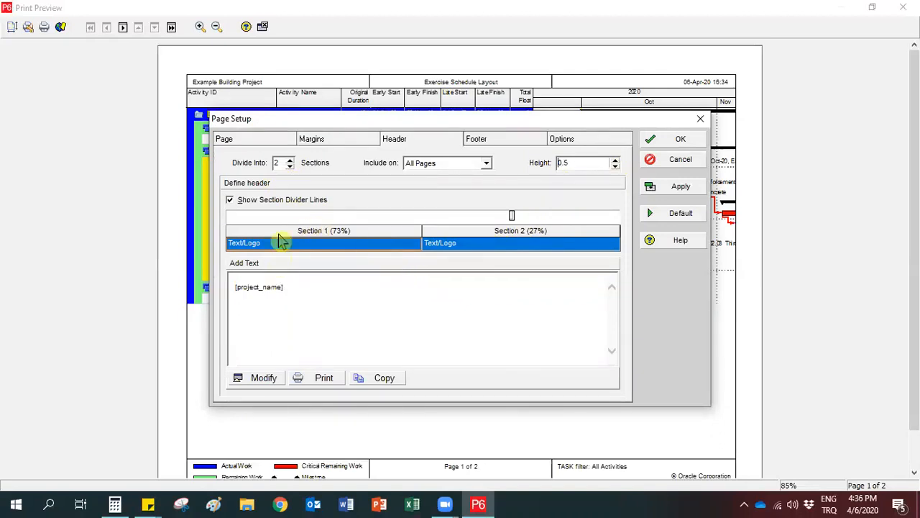
pyautogui.click(290, 160)
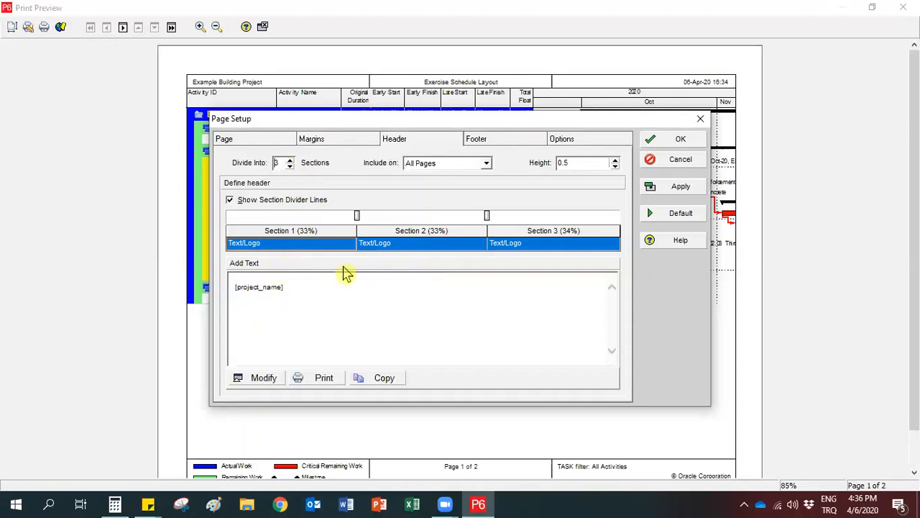
# Review the text of header sections 2 and 3 and choose Text/Logo as the content type of section 3.
pyautogui.click(386, 244)
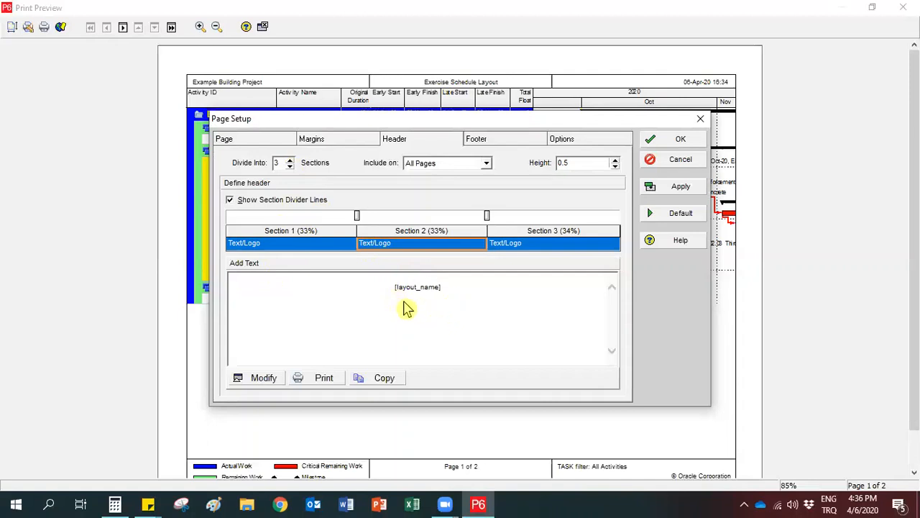
pyautogui.click(546, 245)
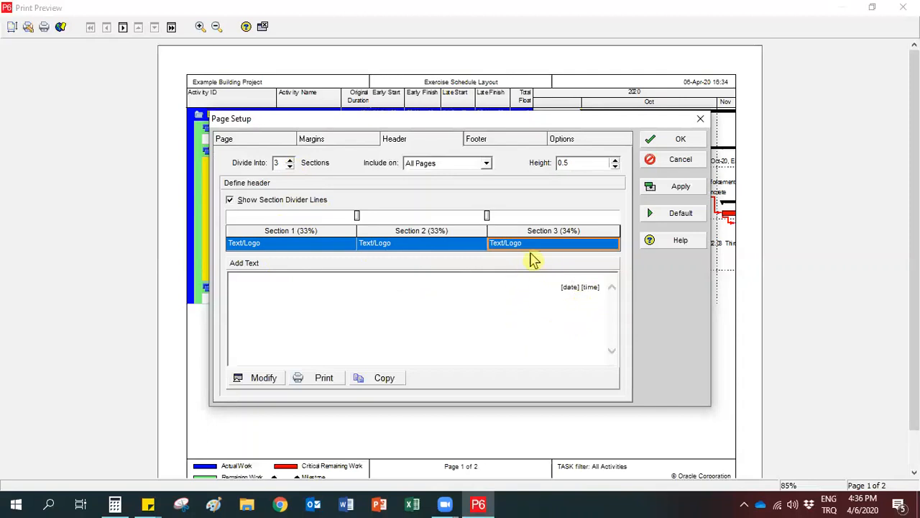
pyautogui.click(610, 246)
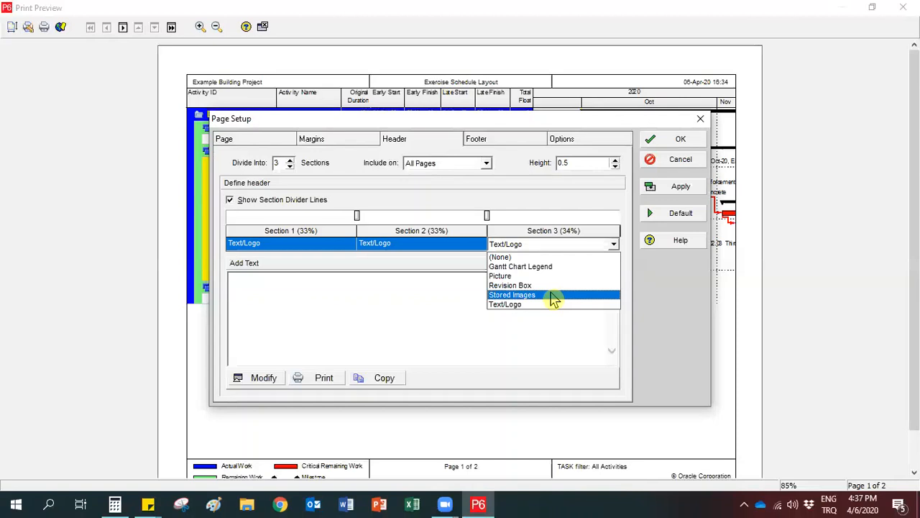
pyautogui.click(528, 308)
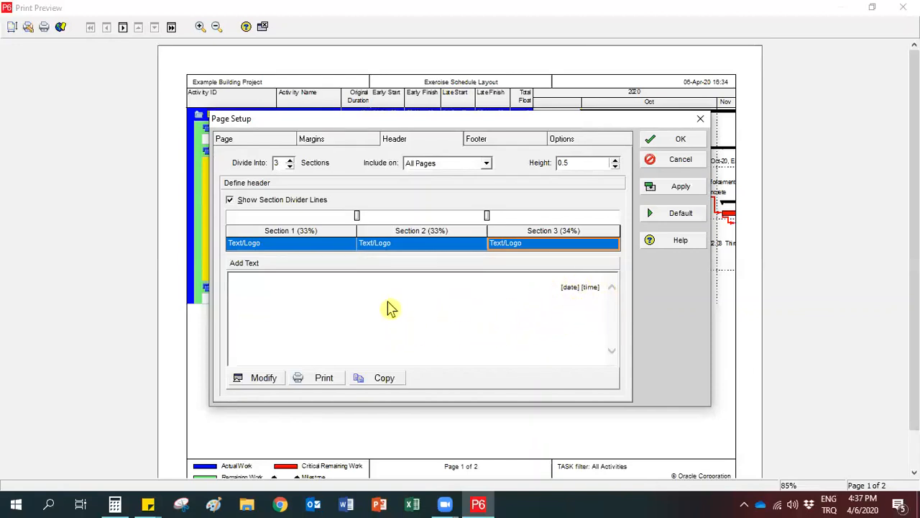
# Edit header section 3, replace its [date] [time] text with the sample text "ghghghgh", and clear that text.
pyautogui.click(258, 381)
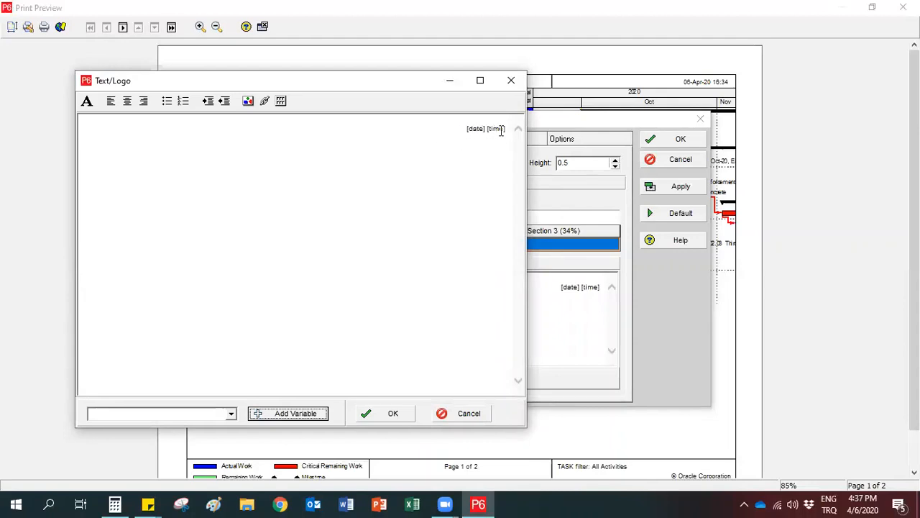
pyautogui.moveTo(463, 128); pyautogui.dragTo(507, 129)
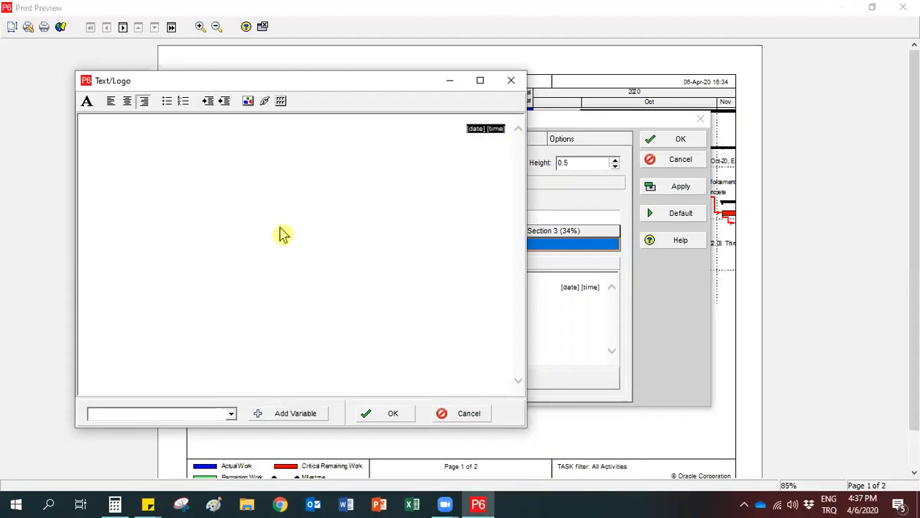
pyautogui.write('ghghghgh')
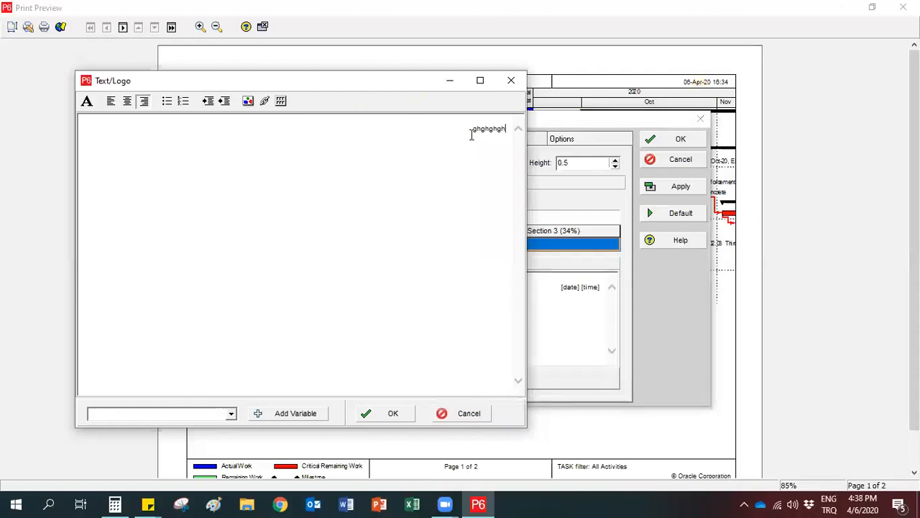
pyautogui.moveTo(472, 130); pyautogui.dragTo(507, 130)
pyautogui.press('BackSpace')
# Add the Project Start variable to the text of header section 3 and accept the text.
pyautogui.click(232, 414)
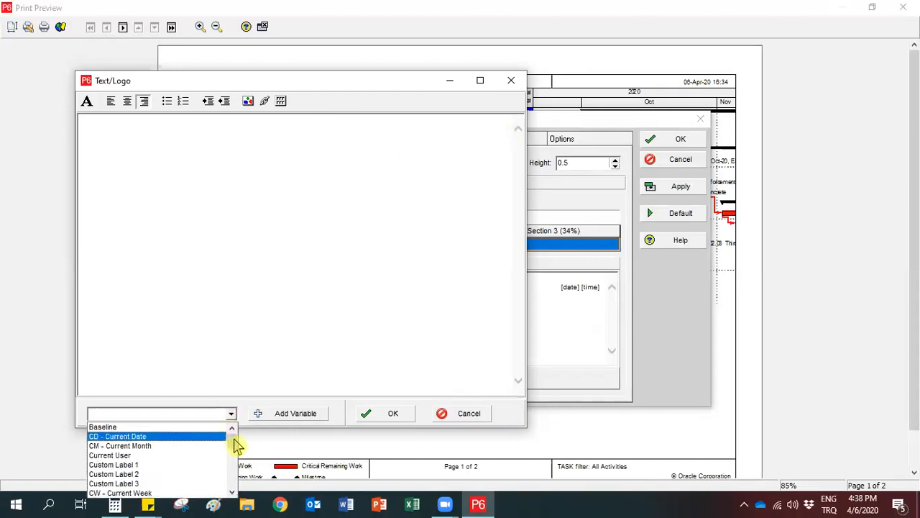
pyautogui.moveTo(238, 445); pyautogui.dragTo(226, 480)
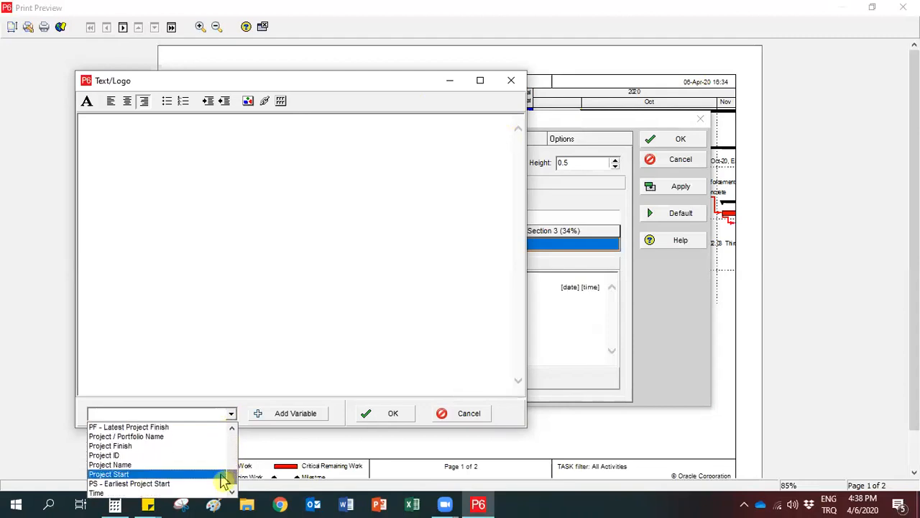
pyautogui.click(122, 476)
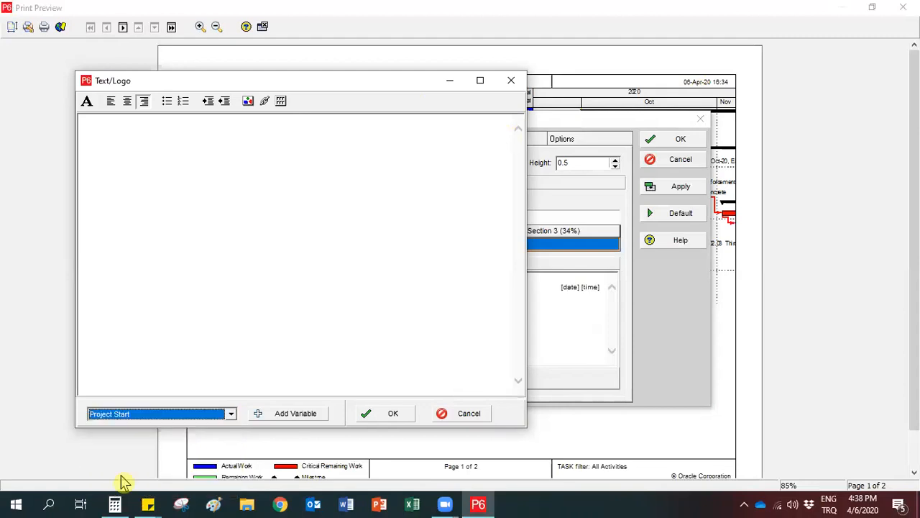
pyautogui.click(284, 417)
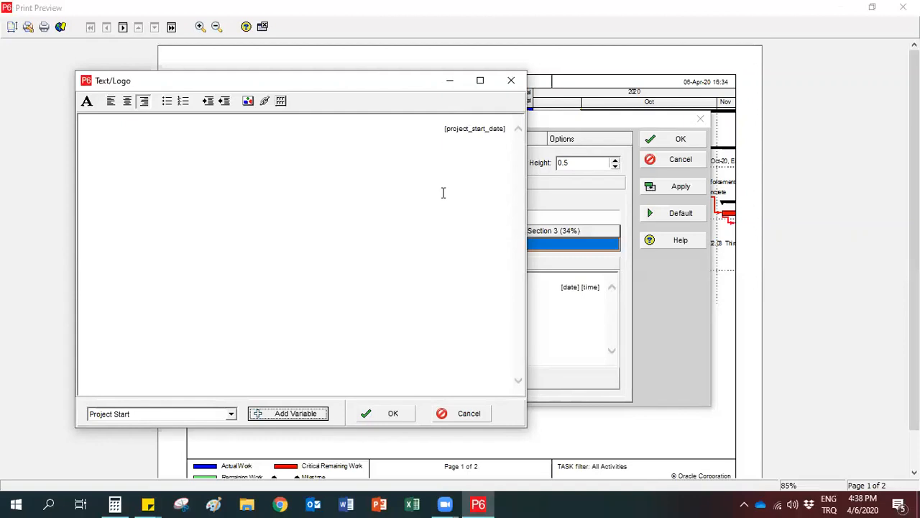
pyautogui.click(388, 420)
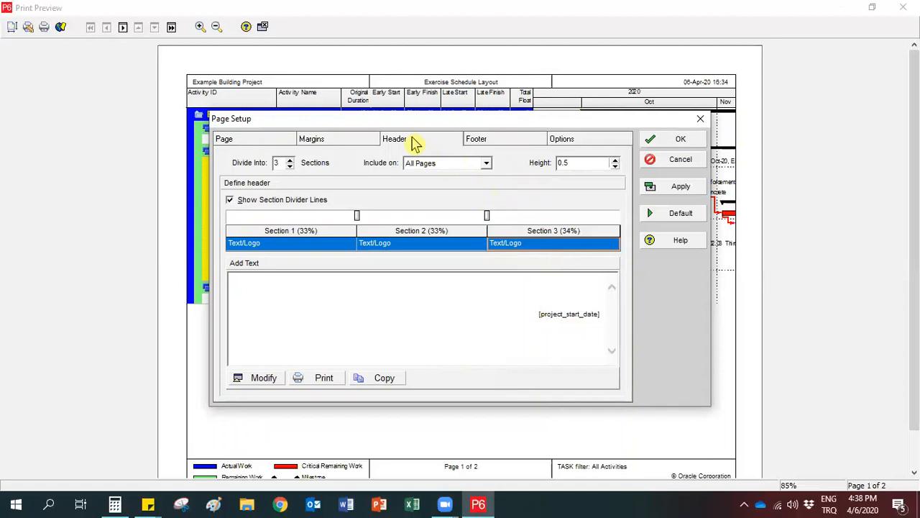
# Review the content defined for footer sections 1, 2 and 3.
pyautogui.click(493, 146)
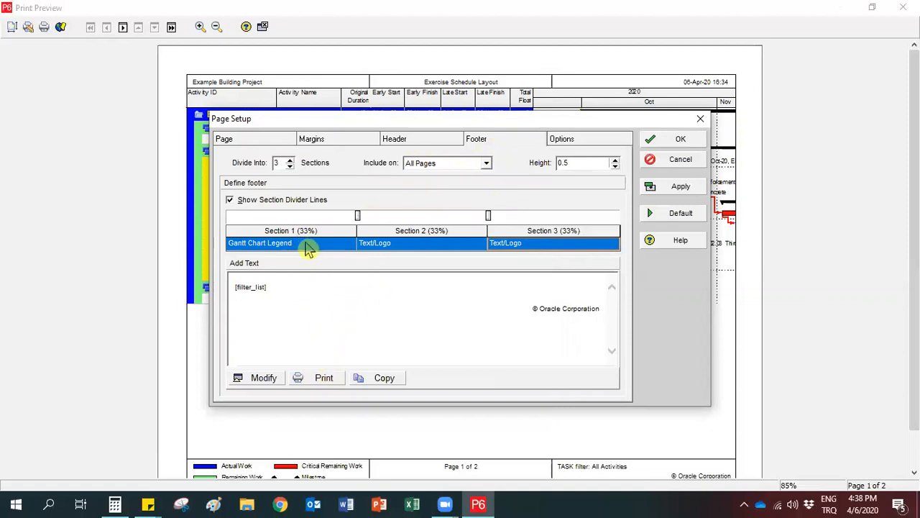
pyautogui.click(267, 252)
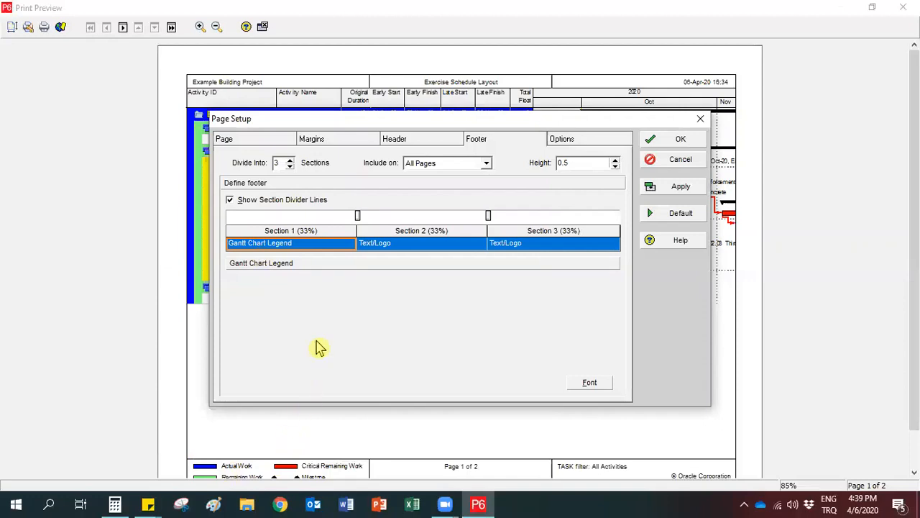
pyautogui.click(379, 246)
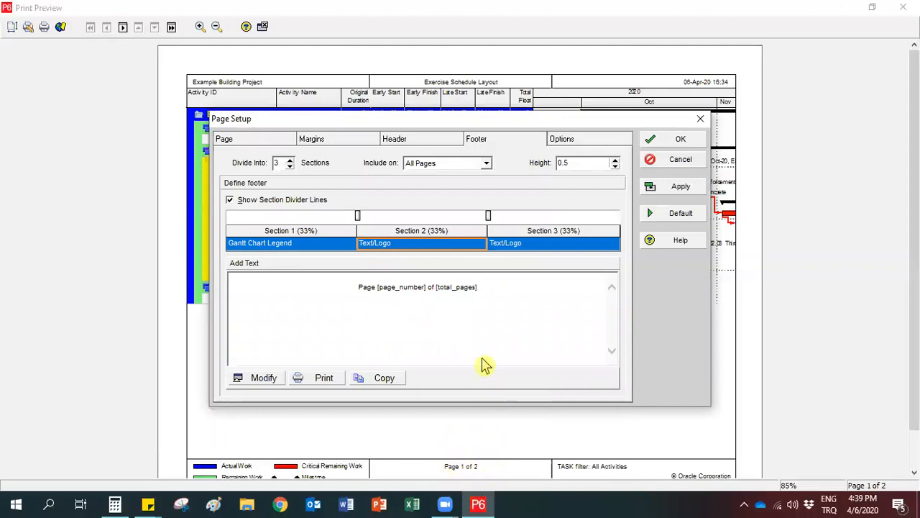
pyautogui.click(521, 252)
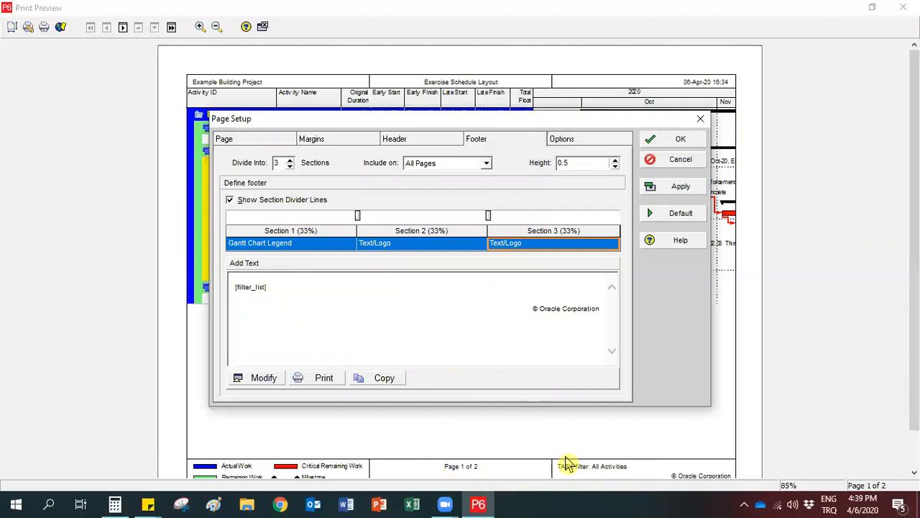
# Set footer section 3 to Revision Box and add a revision dated 06-Apr-20 with the description "First revision".
pyautogui.click(561, 250)
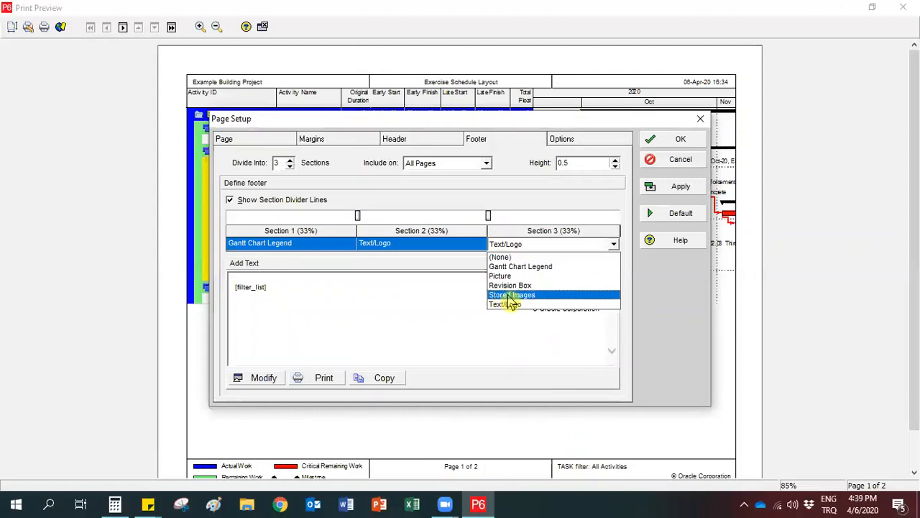
pyautogui.click(550, 286)
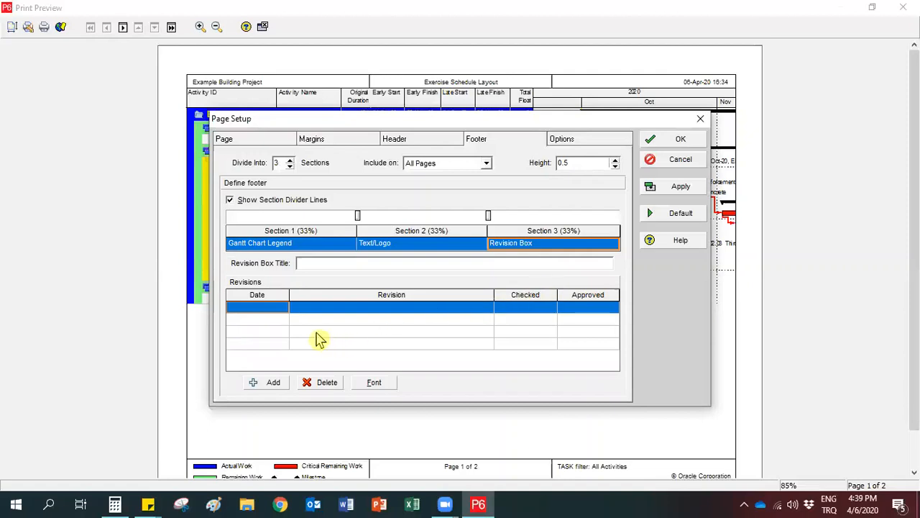
pyautogui.click(278, 309)
pyautogui.click(282, 309)
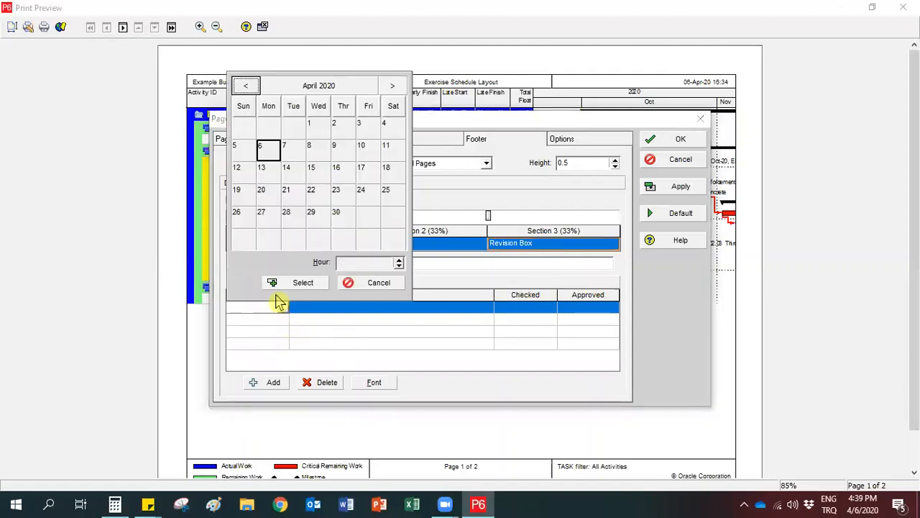
pyautogui.click(292, 287)
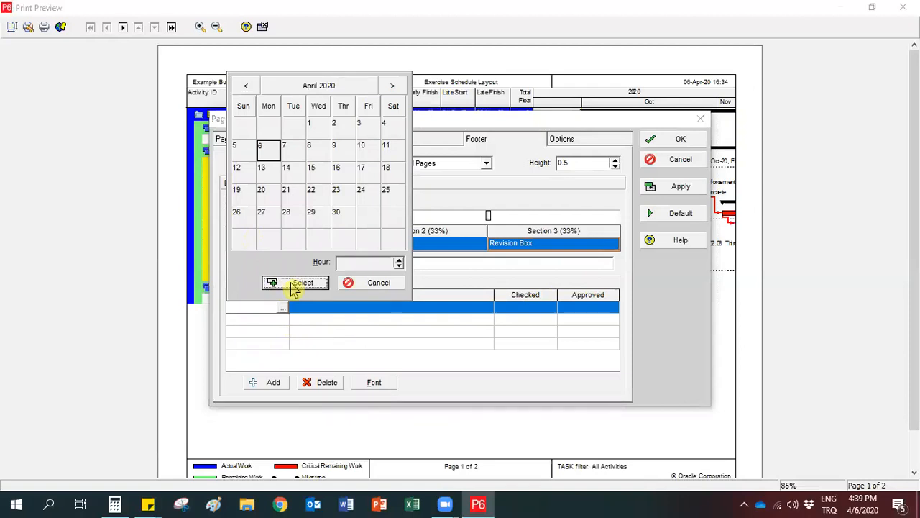
pyautogui.click(321, 313)
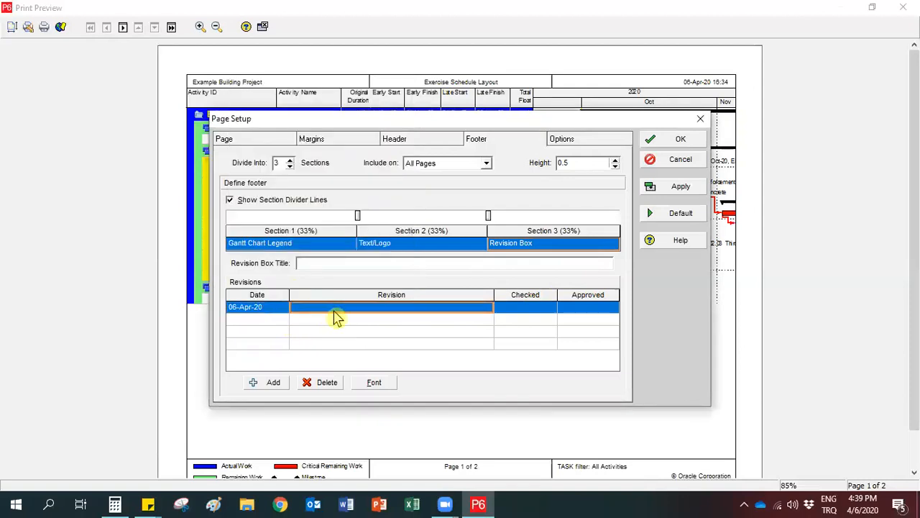
pyautogui.click(337, 311)
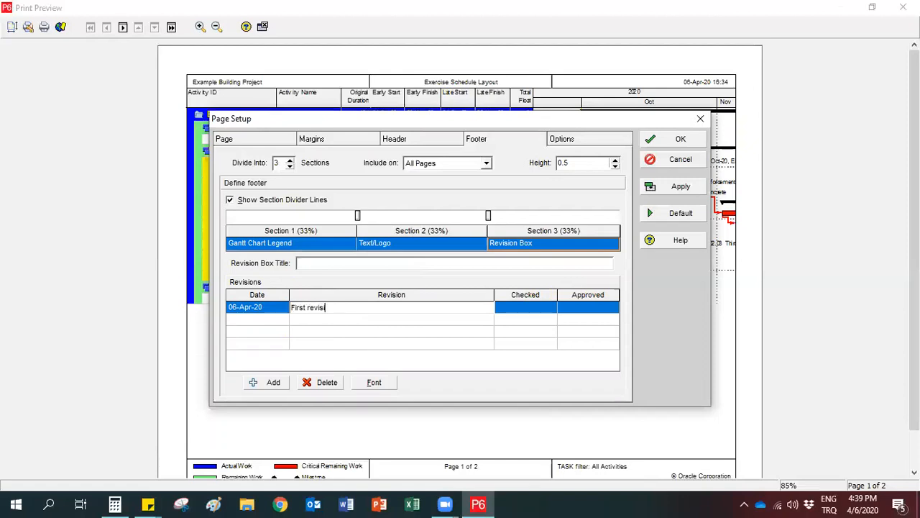
pyautogui.click(394, 321)
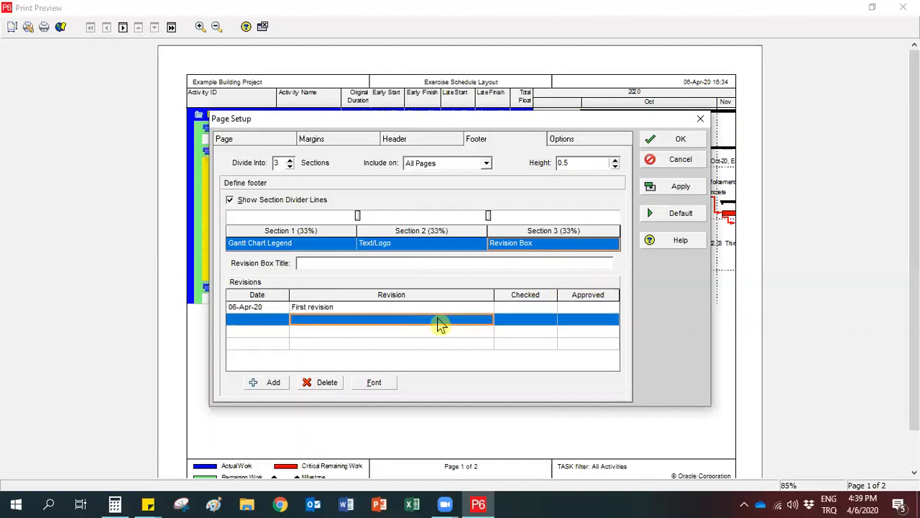
# Enter "HE" as both Checked and Approved for the first revision.
pyautogui.click(527, 309)
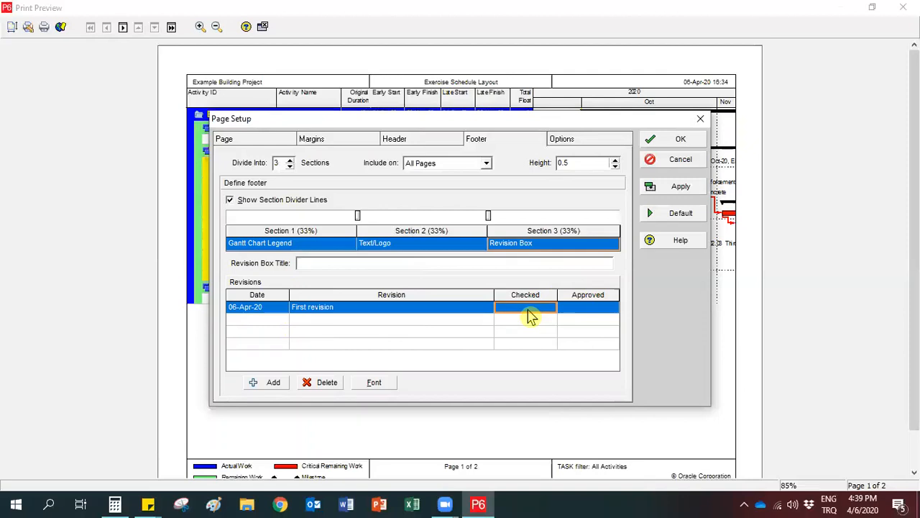
pyautogui.write('HE')
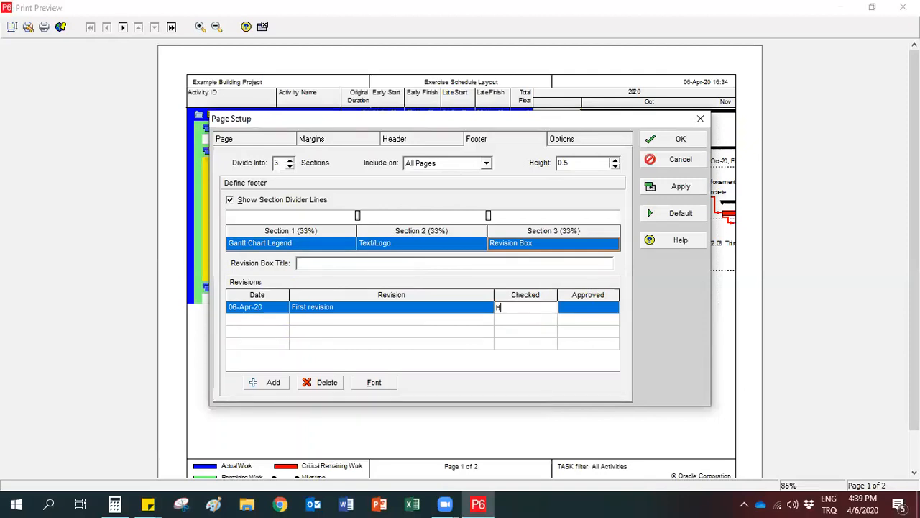
pyautogui.click(586, 319)
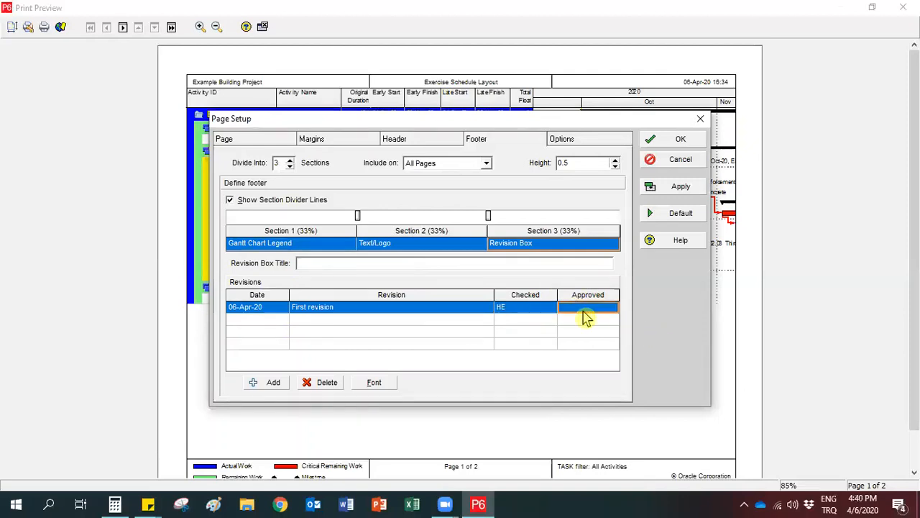
pyautogui.write('HE')
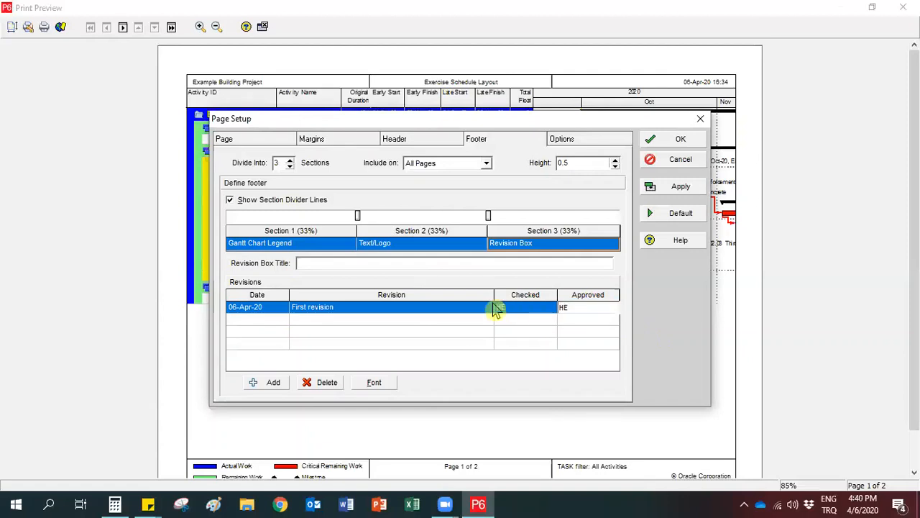
pyautogui.click(468, 323)
pyautogui.click(262, 311)
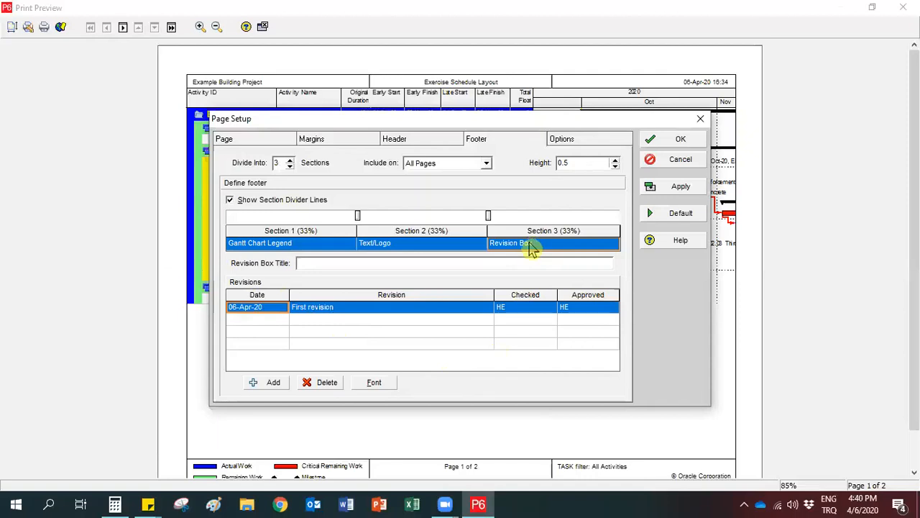
# Set the printed timescale to start at PS - Earliest Project Start and finish at PF - Latest Project Finish.
pyautogui.click(562, 139)
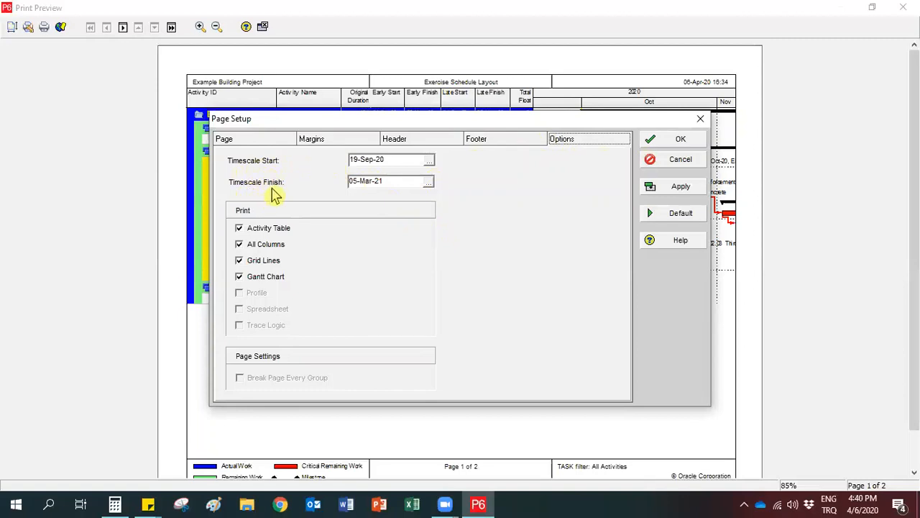
pyautogui.click(430, 161)
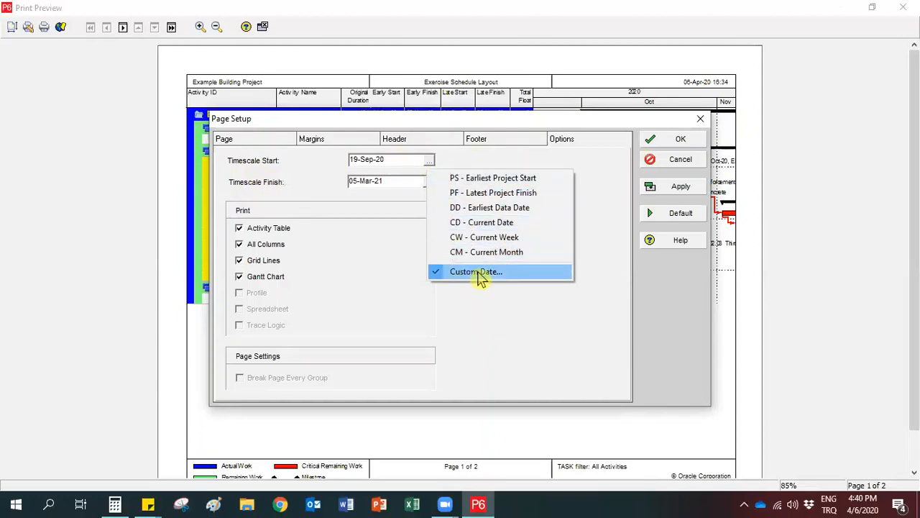
pyautogui.click(544, 179)
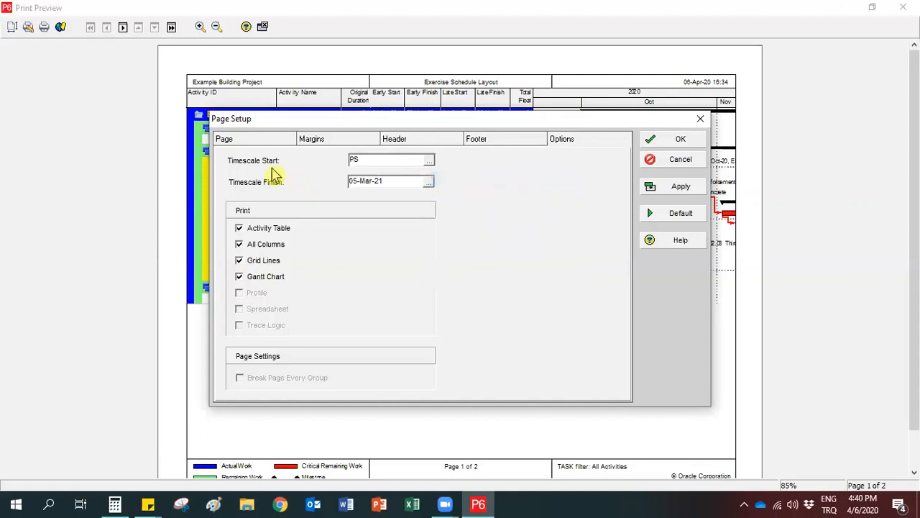
pyautogui.click(430, 184)
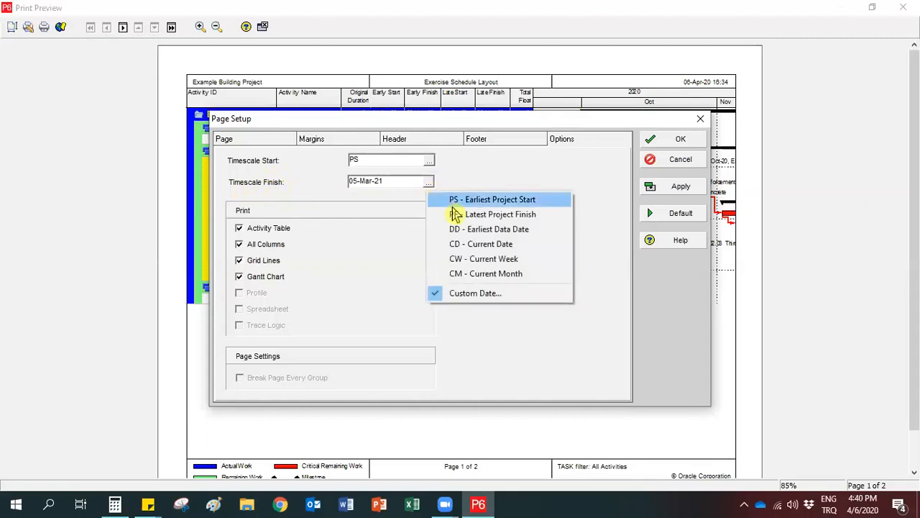
pyautogui.click(506, 216)
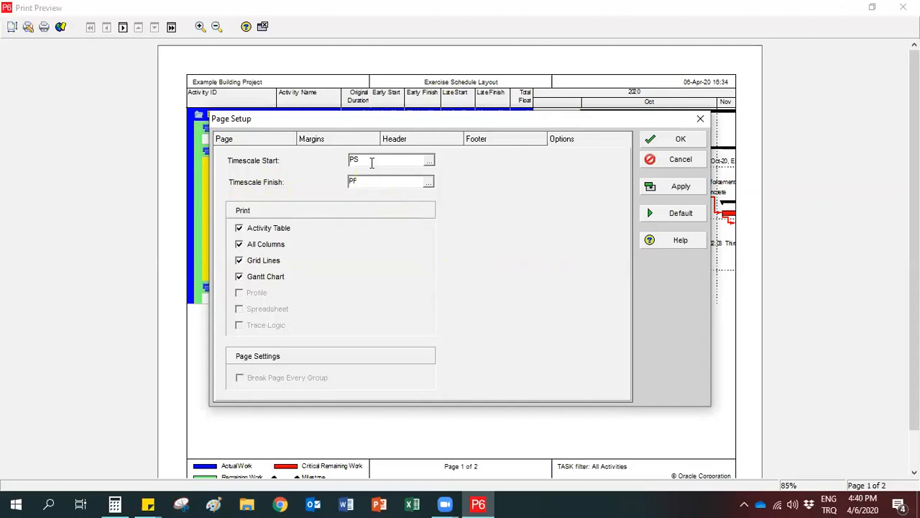
# Offset the timescale limits by changing the start to PS-2W and the finish to PF+1M.
pyautogui.write('-2W')
pyautogui.click(365, 183)
pyautogui.write('+1M')
# Exclude the Gantt Chart from the printout, apply the page setup and check the preview.
pyautogui.click(244, 284)
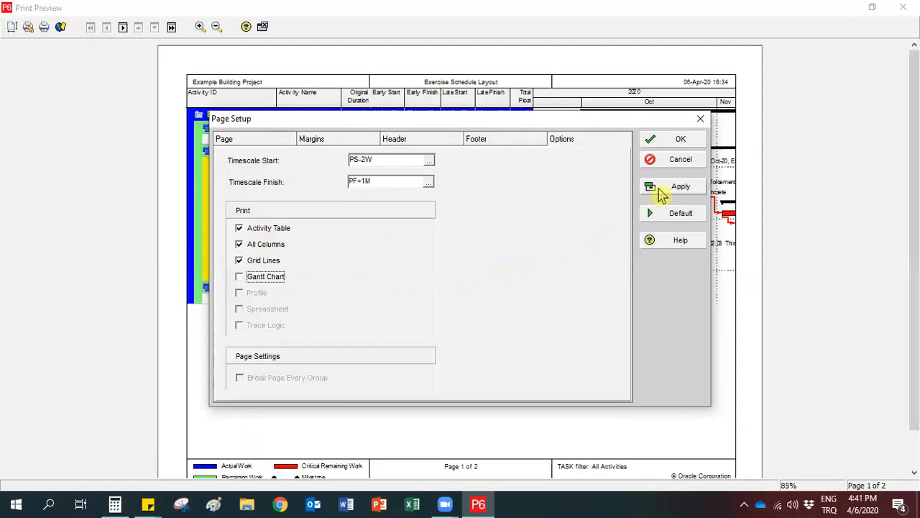
pyautogui.click(663, 193)
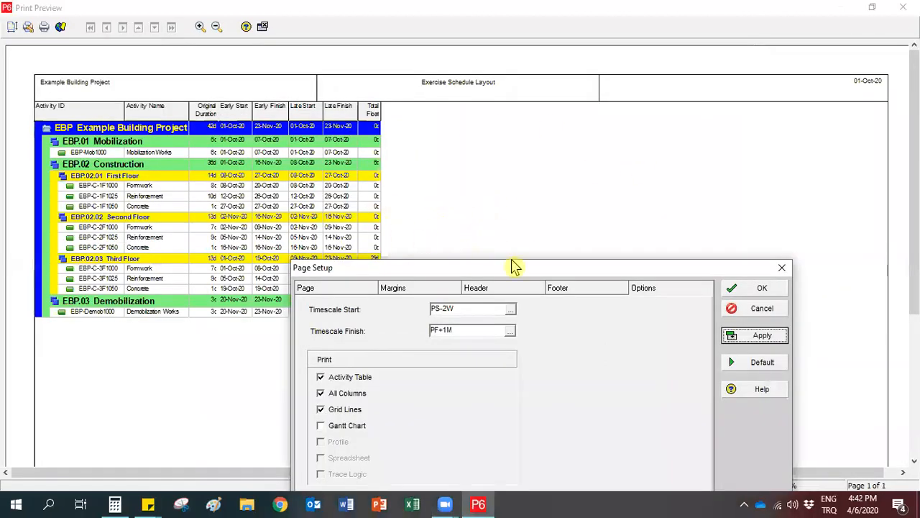
pyautogui.moveTo(513, 266); pyautogui.dragTo(549, 268)
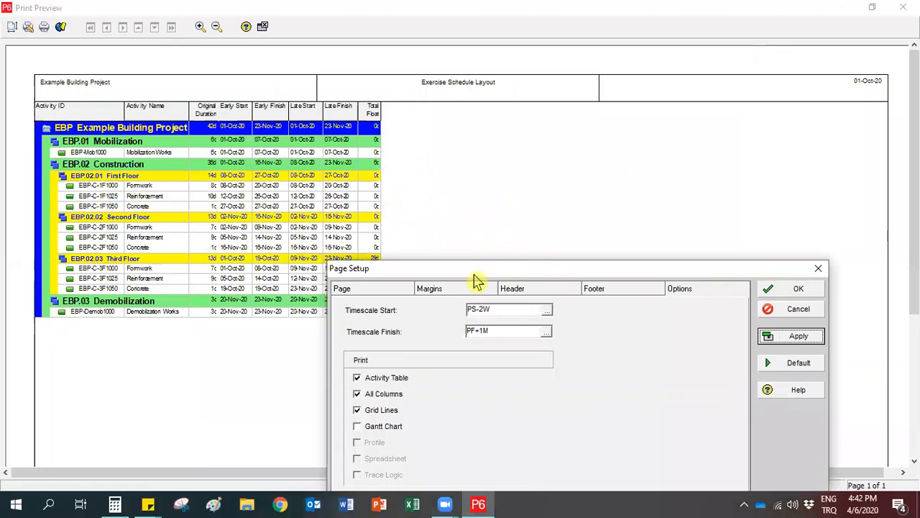
pyautogui.moveTo(477, 276); pyautogui.dragTo(482, 143)
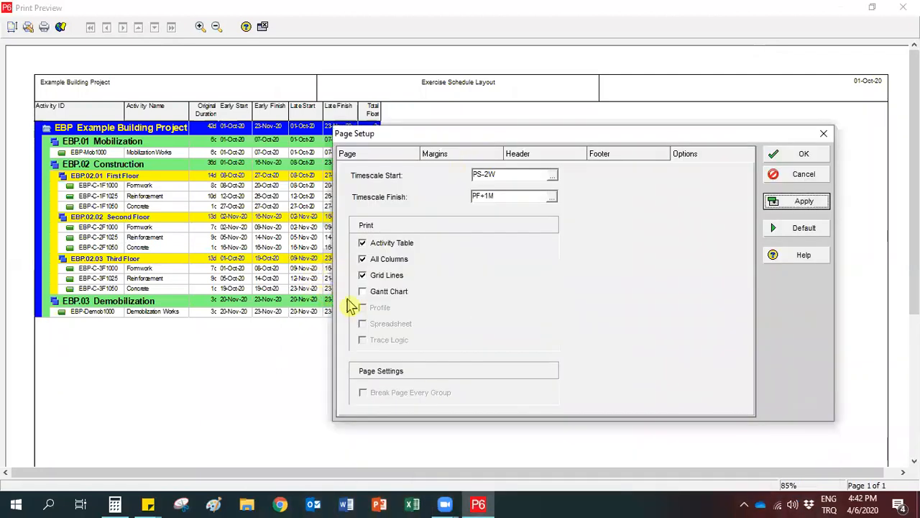
# Include the Gantt Chart in the printout again, apply the page setup and check the chart in the preview.
pyautogui.click(362, 293)
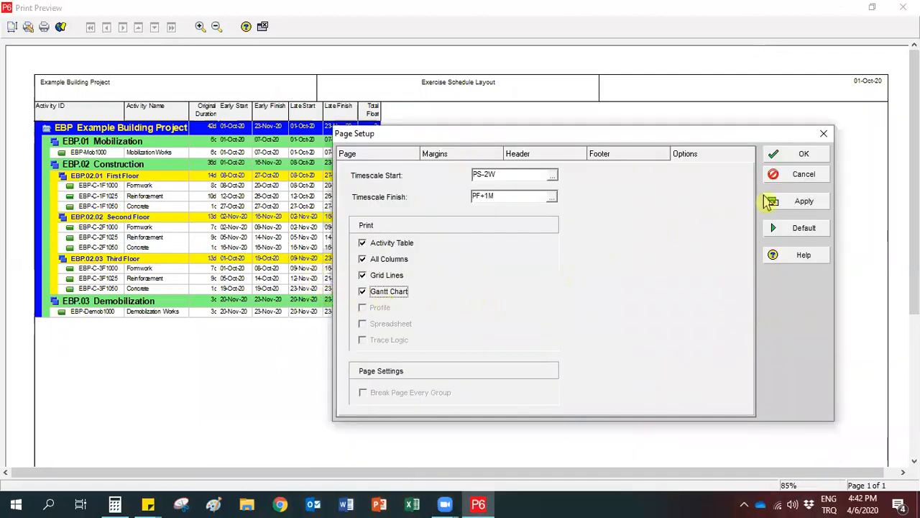
pyautogui.click(773, 202)
pyautogui.moveTo(619, 138); pyautogui.dragTo(528, 297)
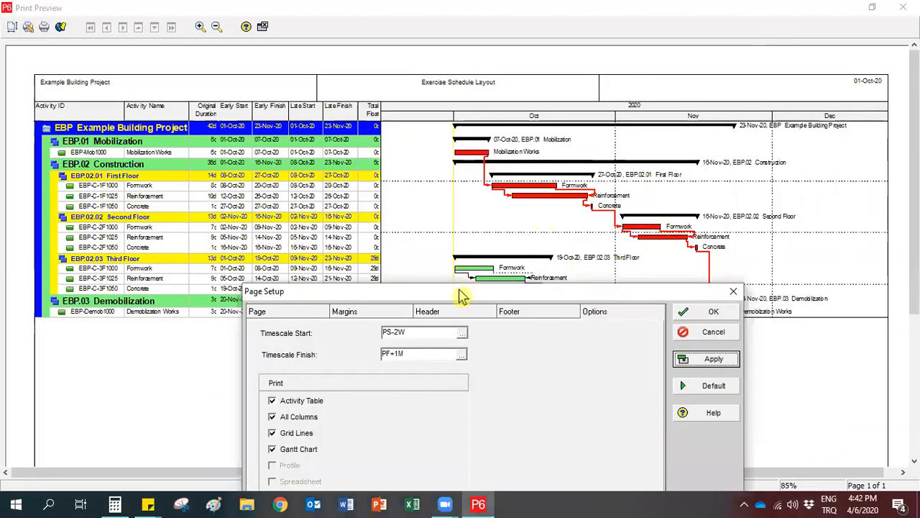
pyautogui.moveTo(461, 296); pyautogui.dragTo(148, 274)
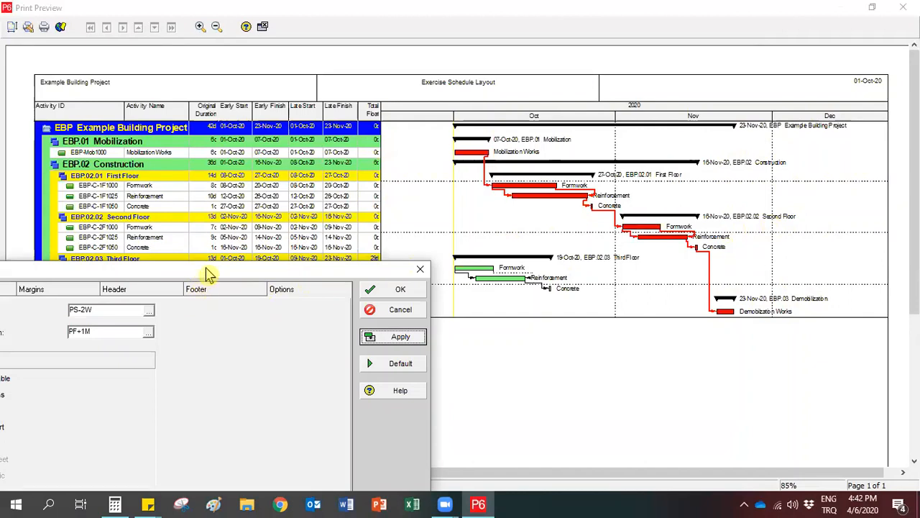
pyautogui.moveTo(206, 269); pyautogui.dragTo(399, 148)
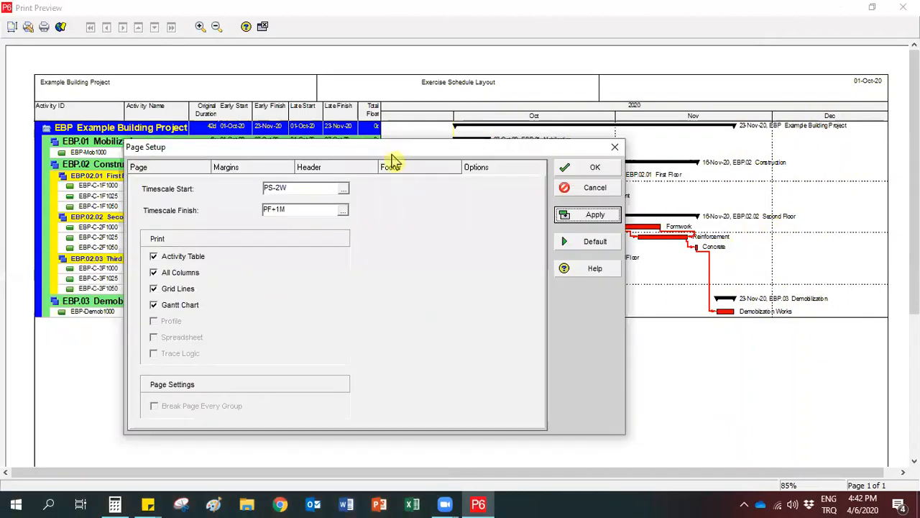
# Try the preview with All Columns turned off, and restore the All Columns print option.
pyautogui.click(154, 273)
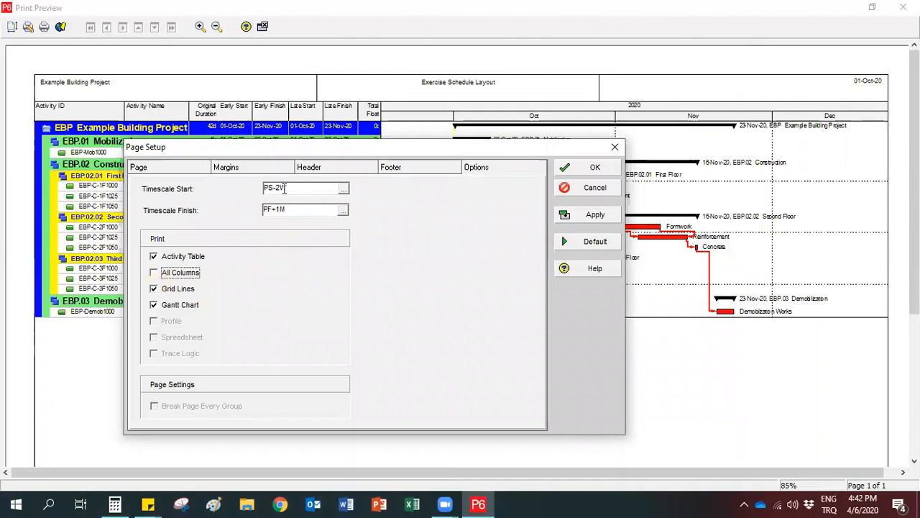
pyautogui.moveTo(327, 148); pyautogui.dragTo(484, 210)
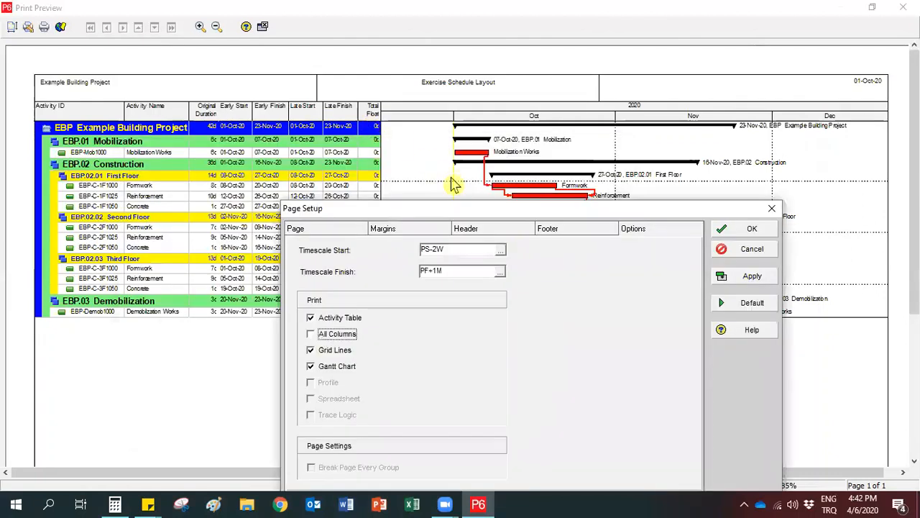
pyautogui.click(733, 286)
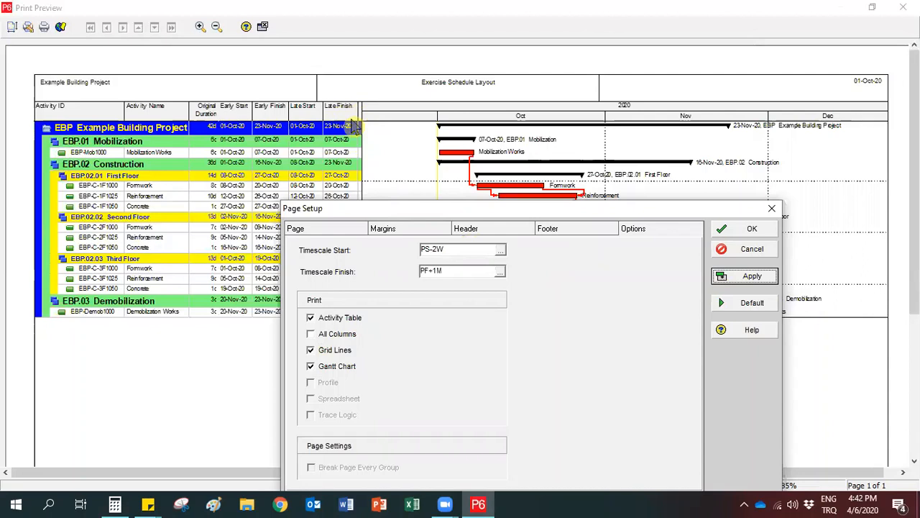
pyautogui.click(311, 335)
pyautogui.click(720, 279)
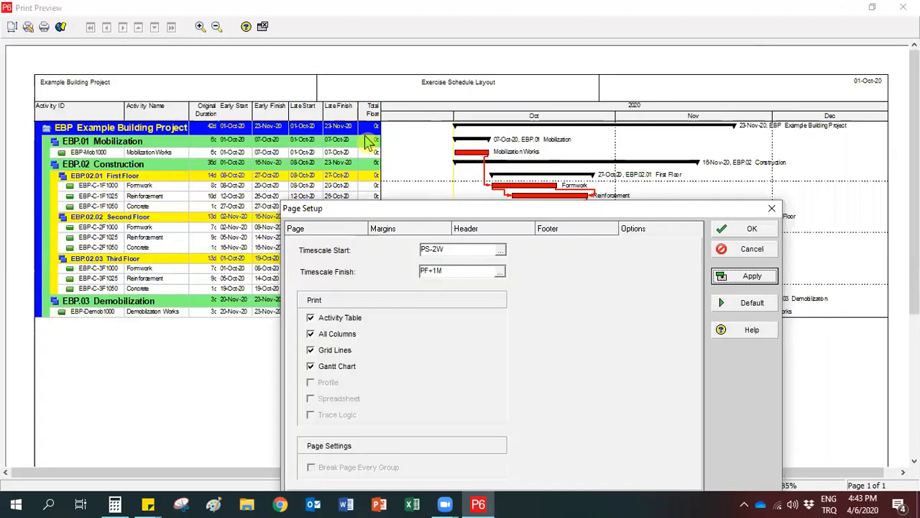
# Try the page setup with Grid Lines turned off, and restore the Grid Lines print option.
pyautogui.moveTo(403, 212); pyautogui.dragTo(446, 161)
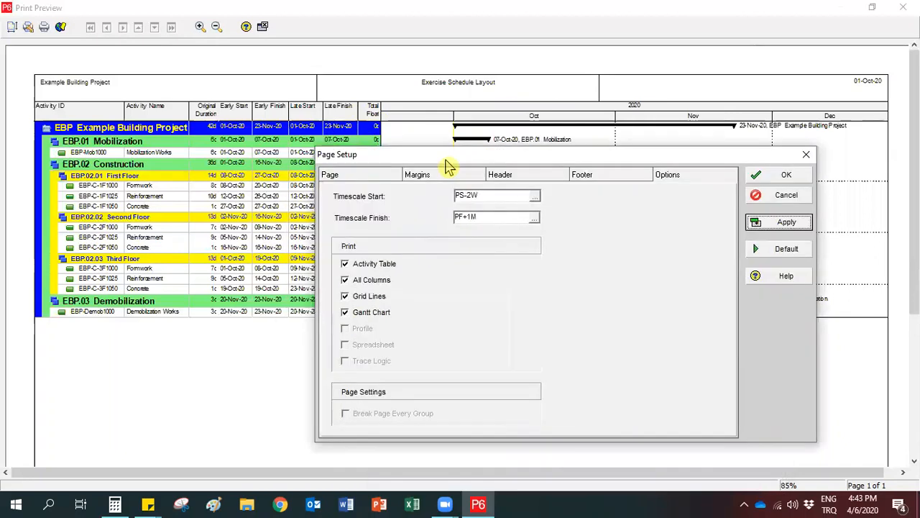
pyautogui.click(345, 298)
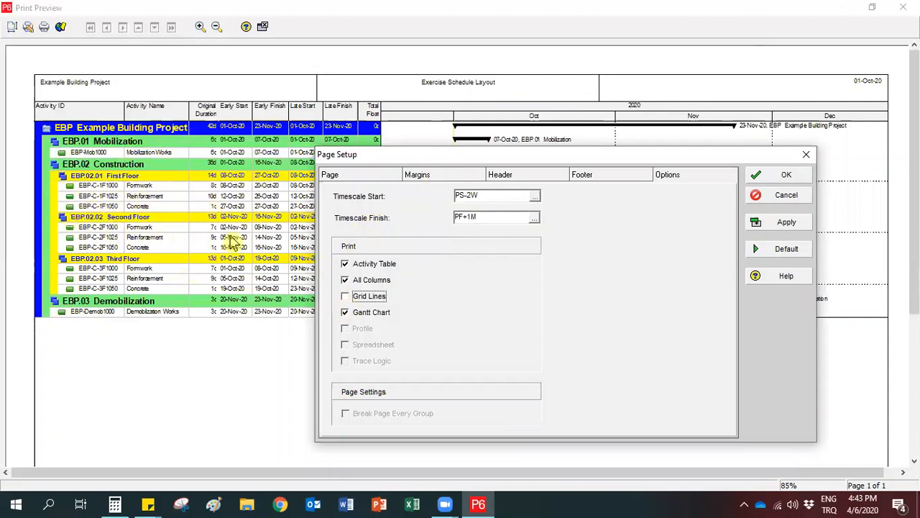
pyautogui.click(762, 225)
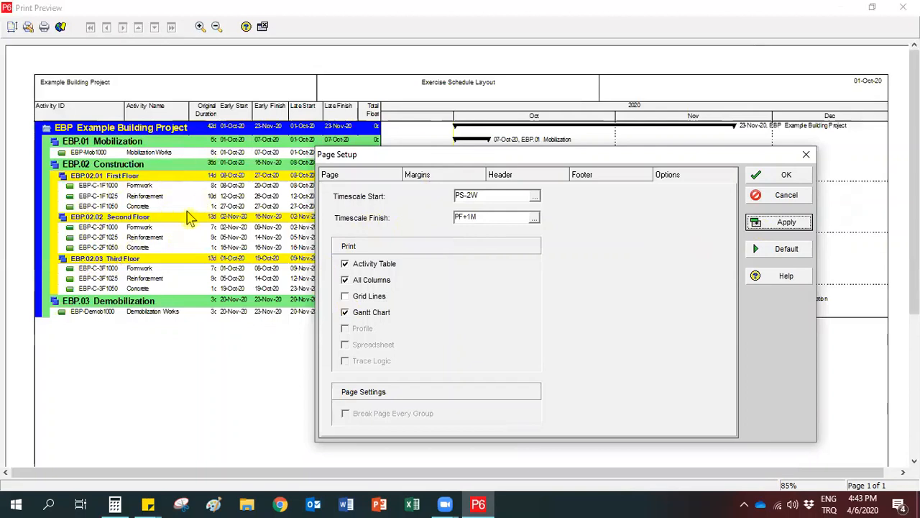
pyautogui.click(345, 297)
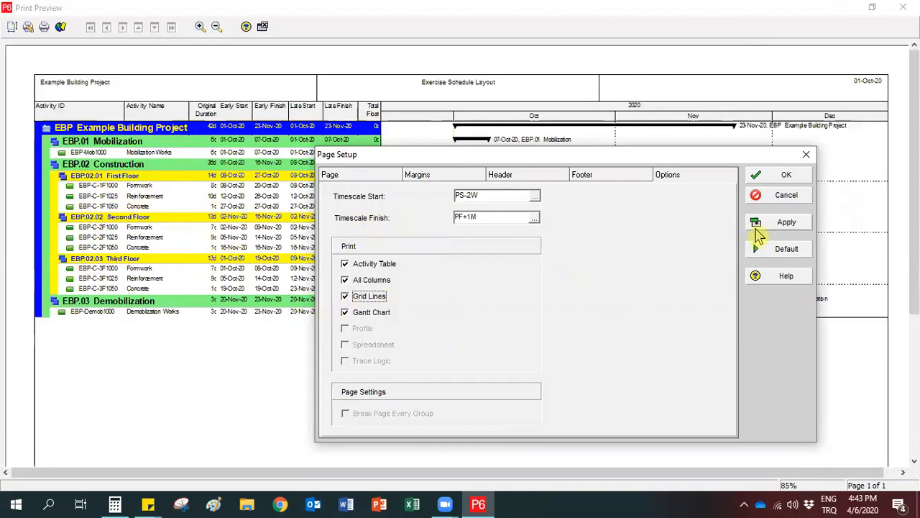
pyautogui.click(760, 230)
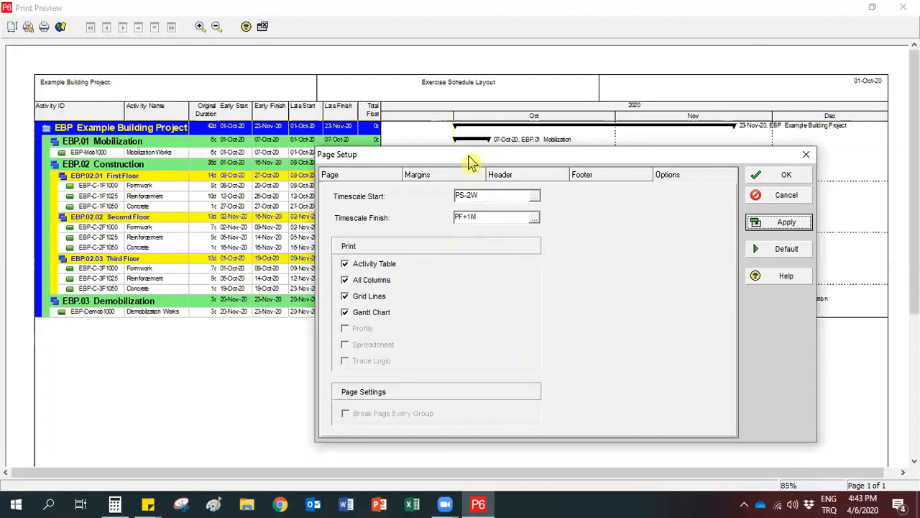
# Accept the page setup and review the previewed page from the header down to the footer revision box.
pyautogui.moveTo(469, 161); pyautogui.dragTo(311, 118)
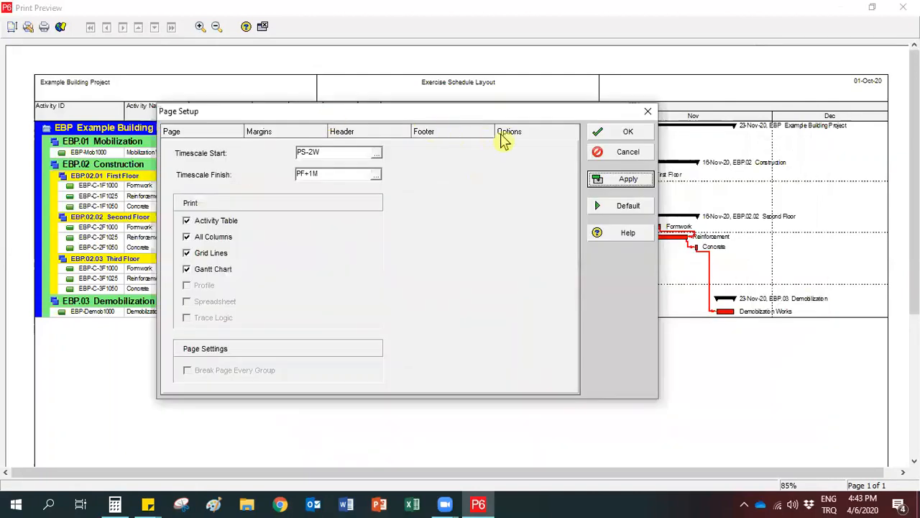
pyautogui.click(600, 135)
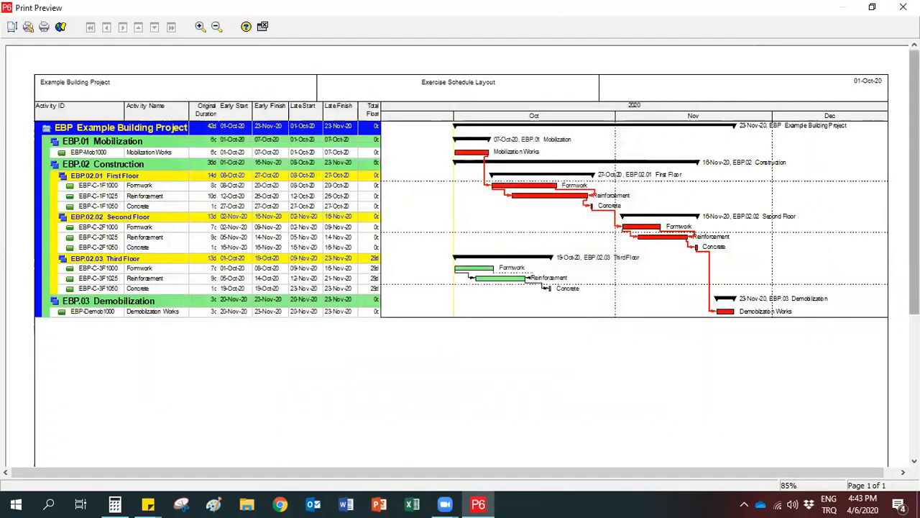
pyautogui.moveTo(915, 180); pyautogui.dragTo(915, 321)
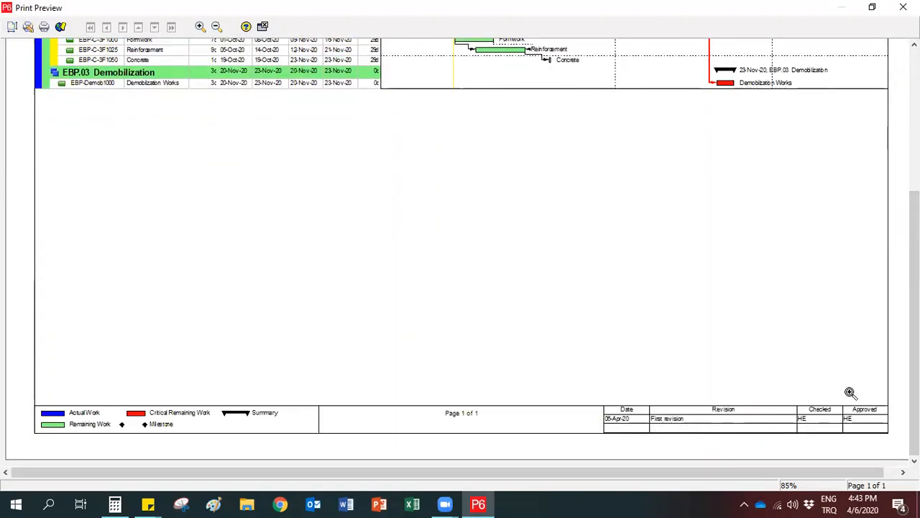
pyautogui.moveTo(915, 317); pyautogui.dragTo(914, 147)
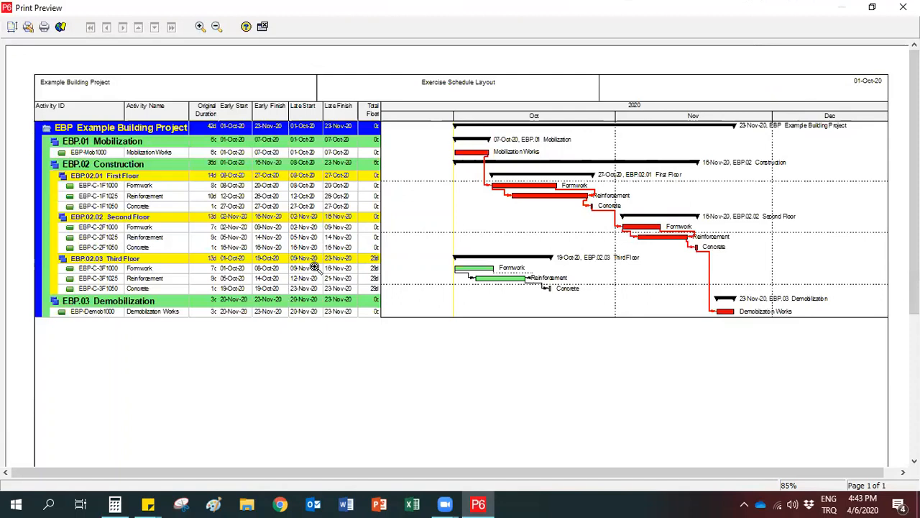
# Print the layout with the Adobe PDF printer, saving it as PM.pdf on the Desktop, and dismiss the completion messages.
pyautogui.click(44, 28)
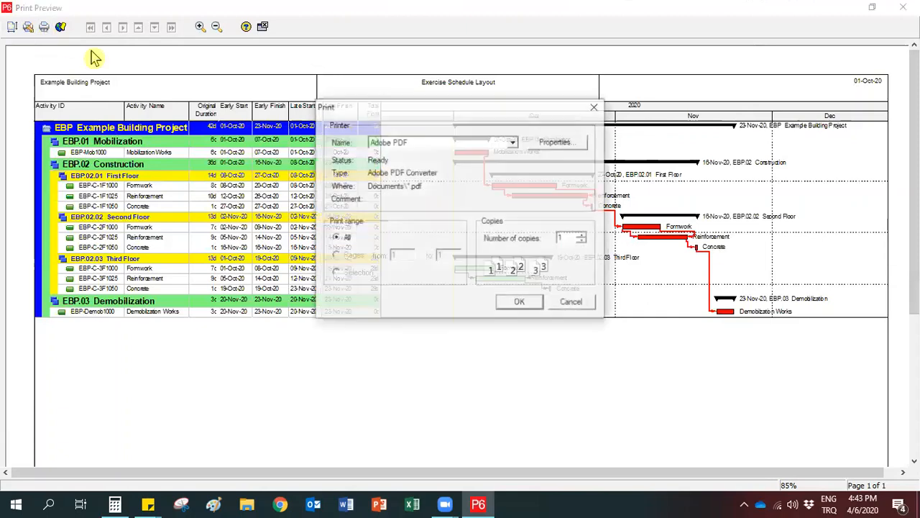
pyautogui.click(515, 303)
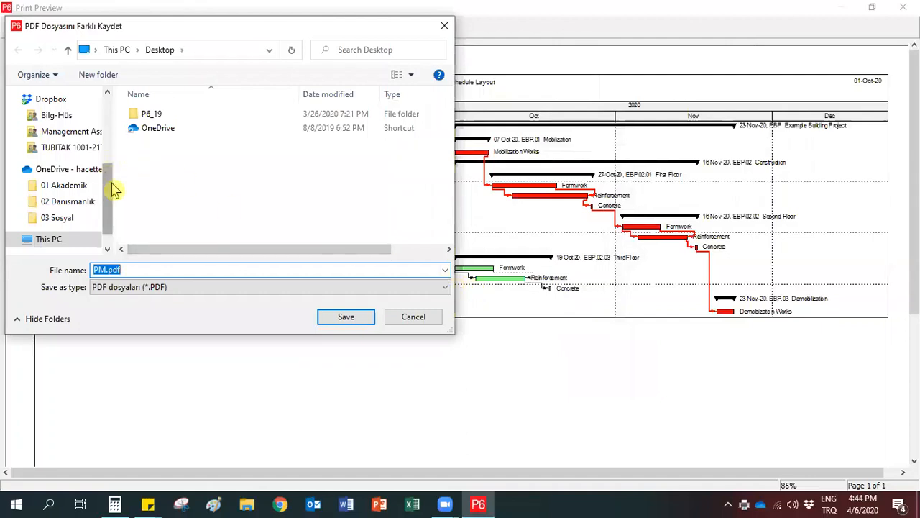
pyautogui.moveTo(111, 210); pyautogui.dragTo(119, 135)
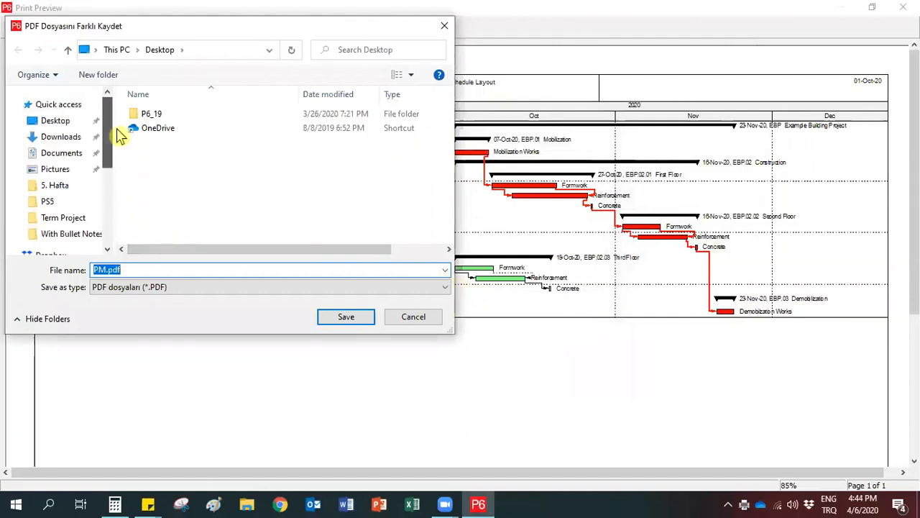
pyautogui.click(343, 318)
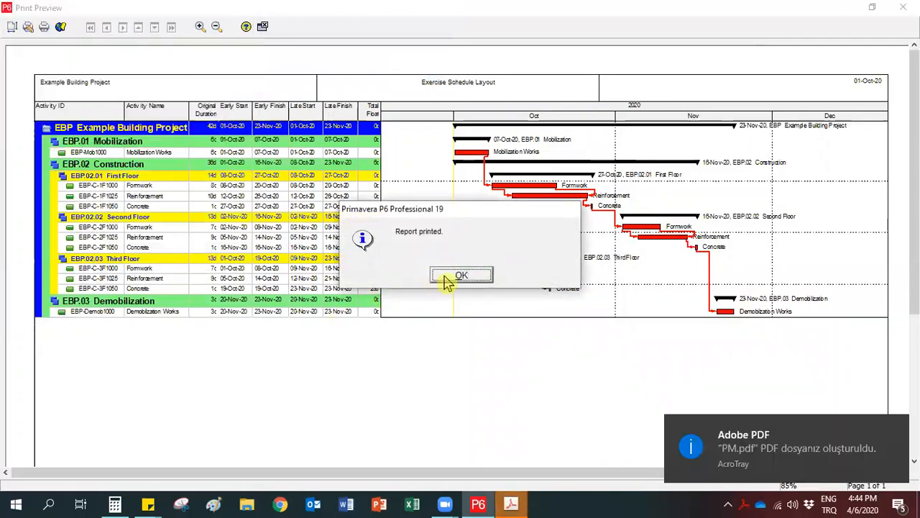
pyautogui.click(461, 276)
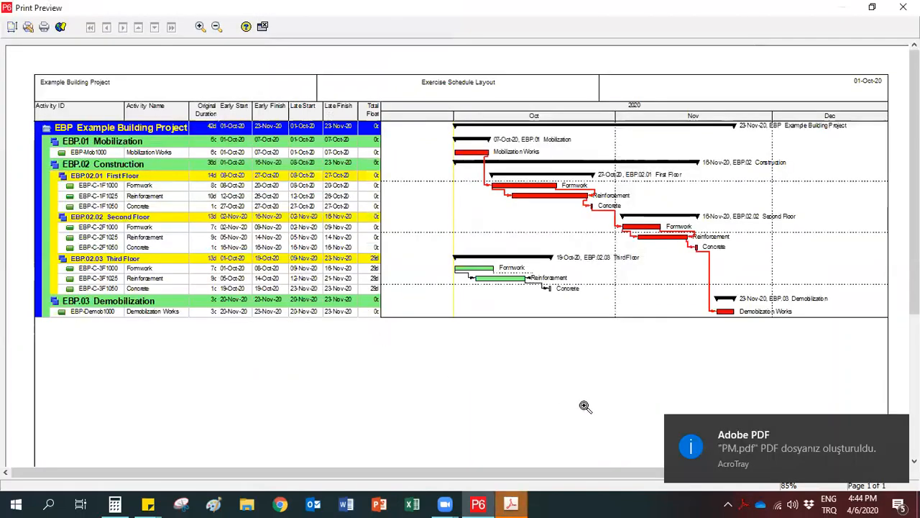
pyautogui.click(687, 455)
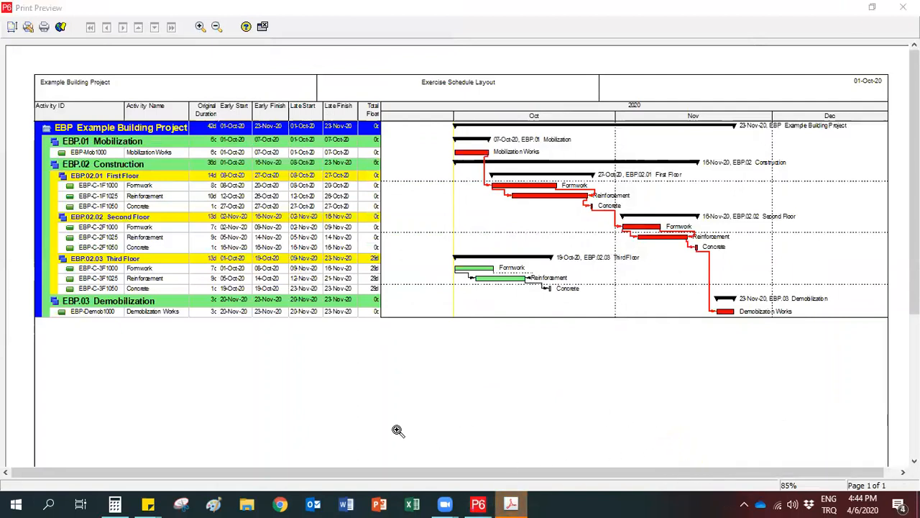
# Switch to Adobe Acrobat Pro, inspect the printed schedule in PM.pdf at a larger zoom, and close the file.
pyautogui.click(516, 504)
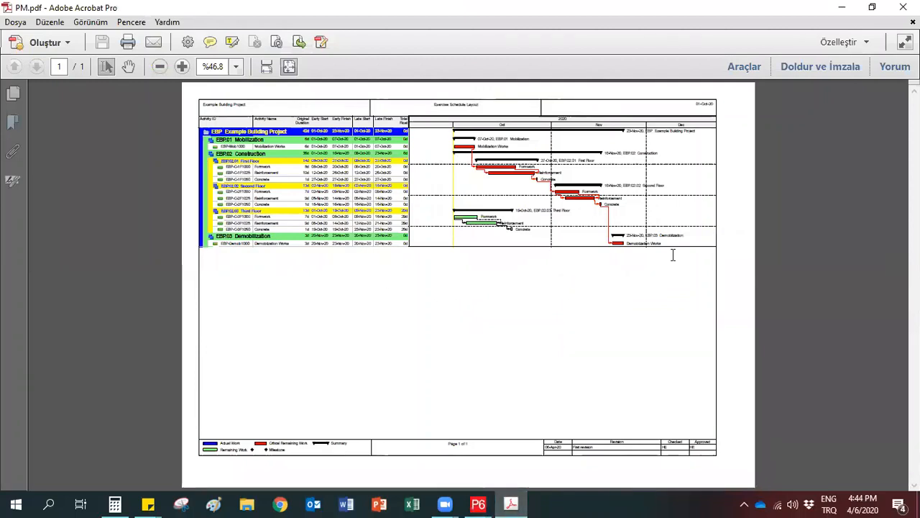
pyautogui.click(182, 66)
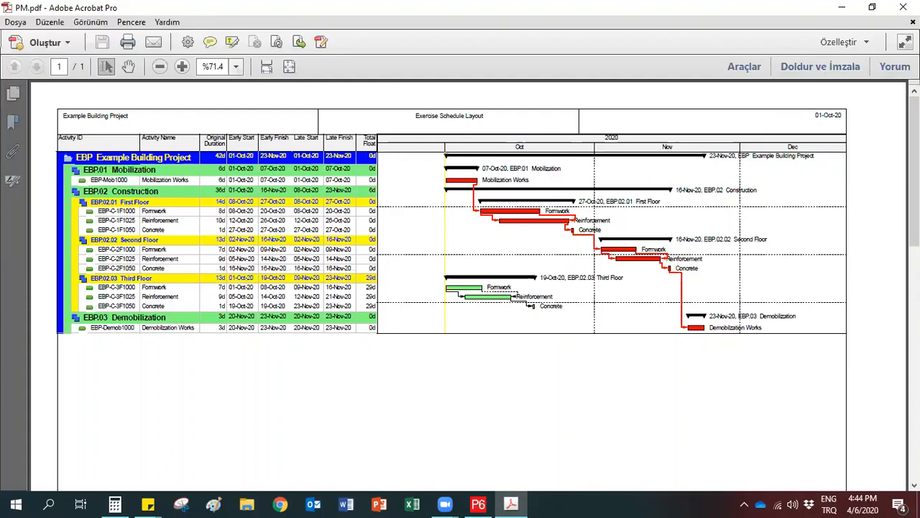
pyautogui.click(904, 7)
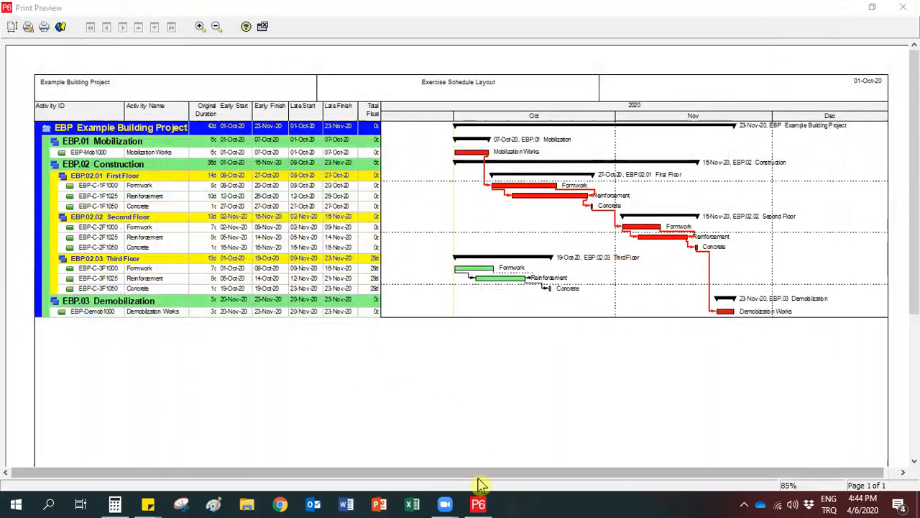
# Close the print preview and show the Activity Usage Spreadsheet below the activity table and Gantt chart.
pyautogui.click(899, 13)
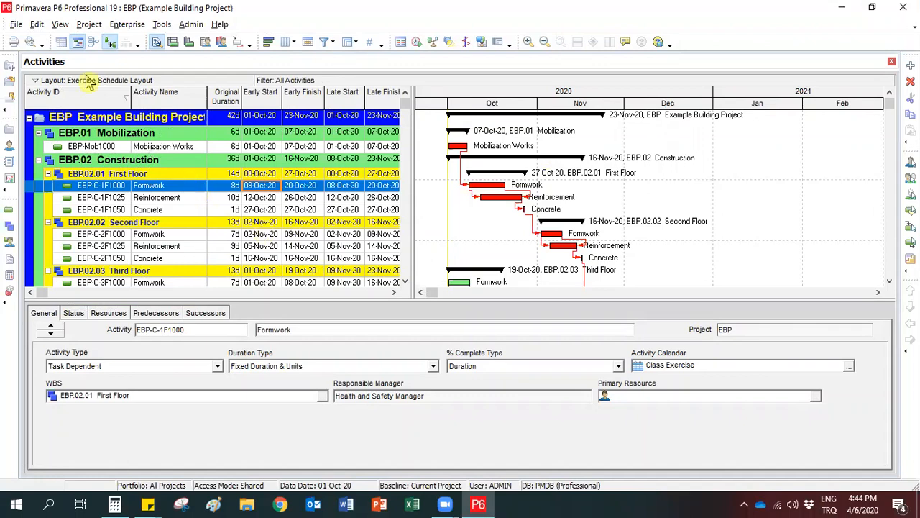
pyautogui.click(60, 26)
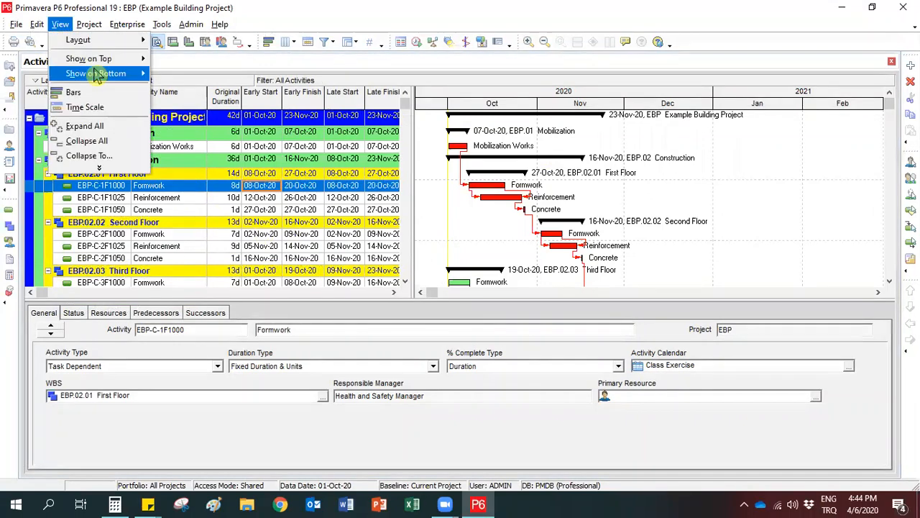
pyautogui.moveTo(108, 75)
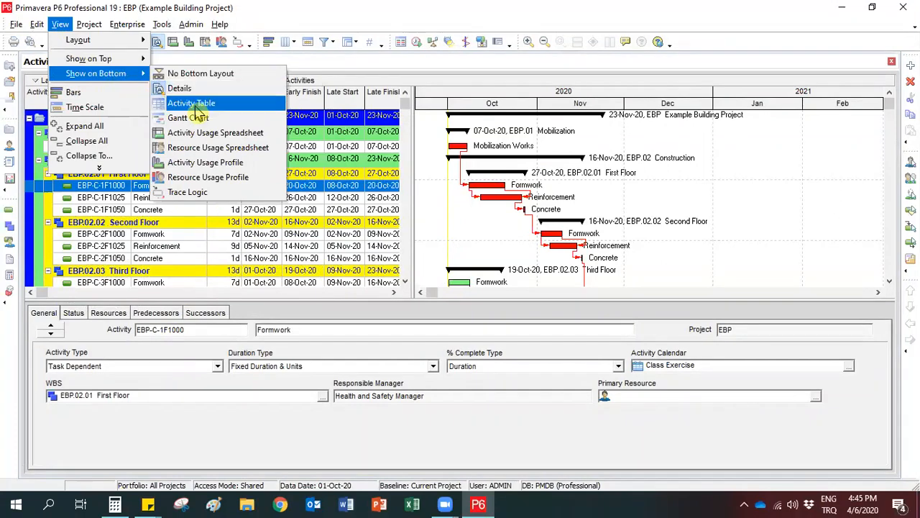
pyautogui.click(269, 140)
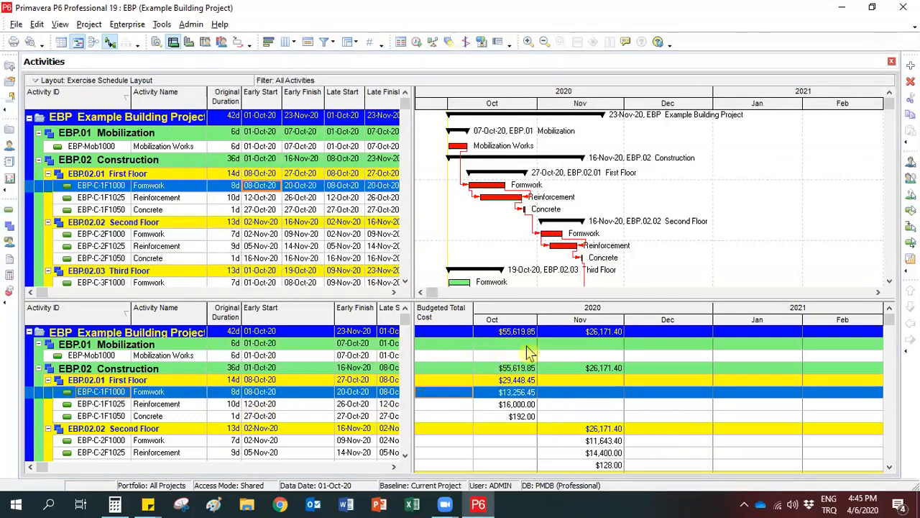
# Set the timescale's date interval to Month/Week.
pyautogui.rightClick(559, 325)
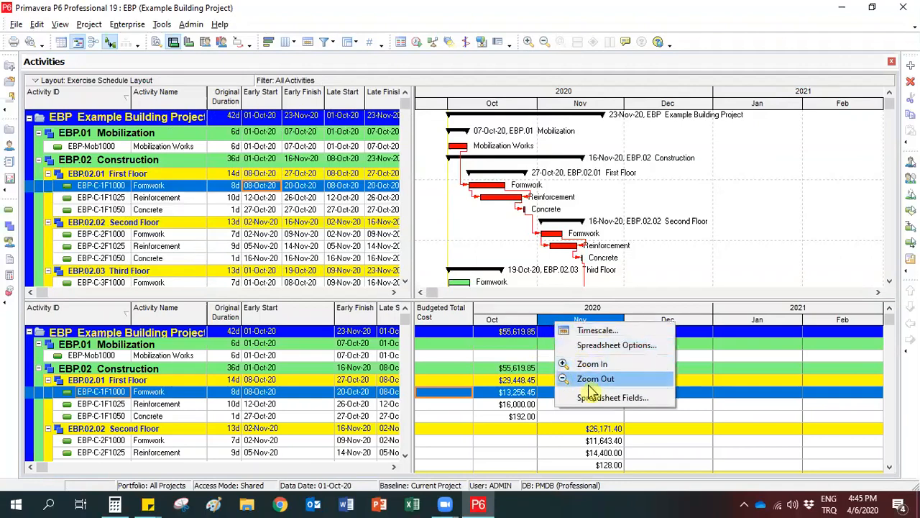
pyautogui.click(591, 332)
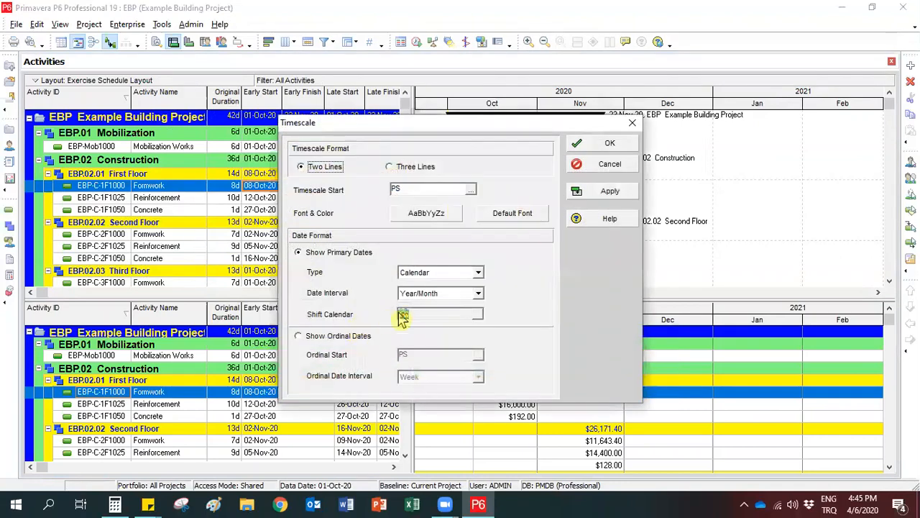
pyautogui.click(439, 294)
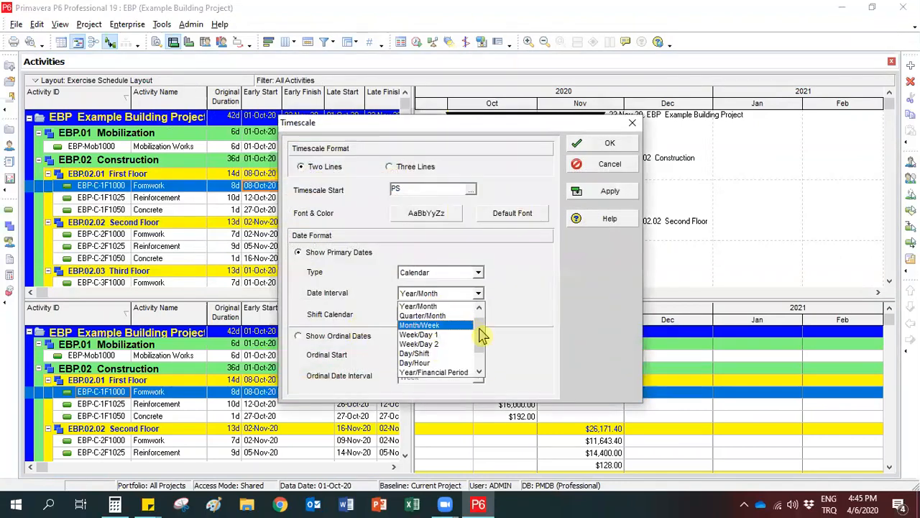
pyautogui.moveTo(482, 334); pyautogui.dragTo(480, 328)
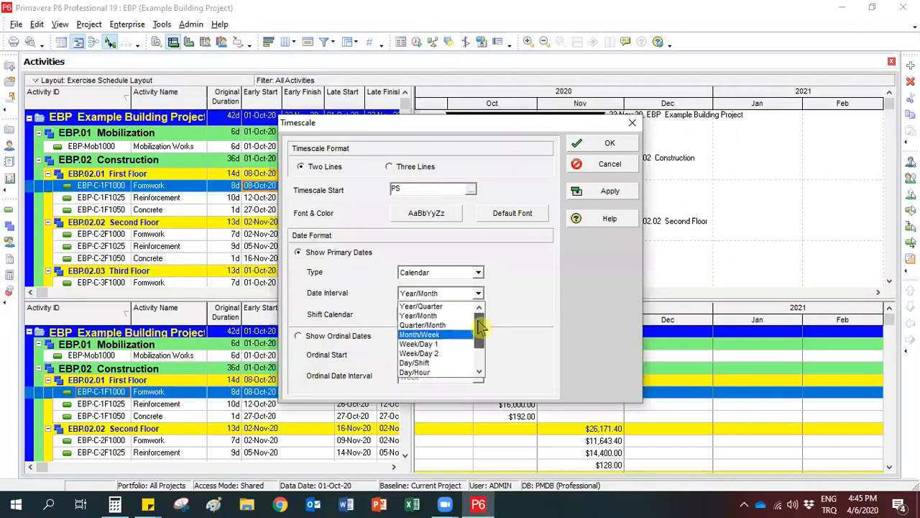
pyautogui.click(439, 336)
pyautogui.click(582, 196)
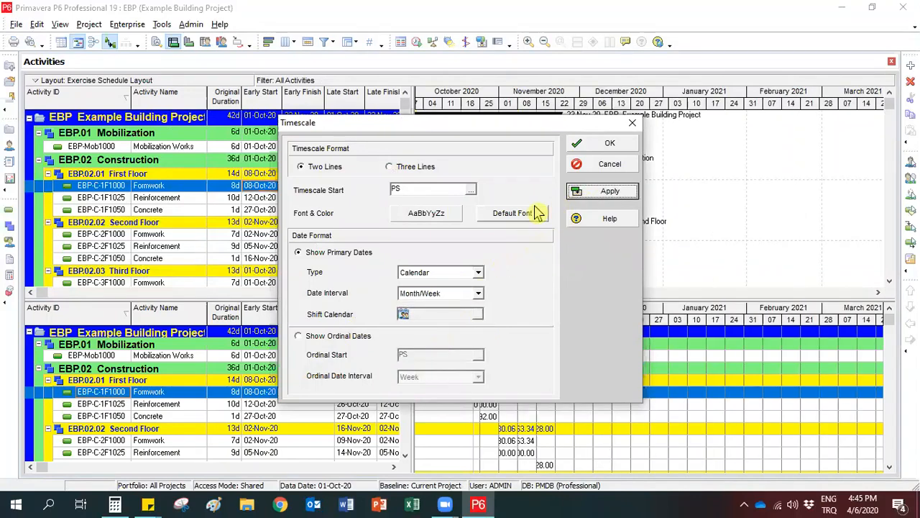
pyautogui.click(586, 148)
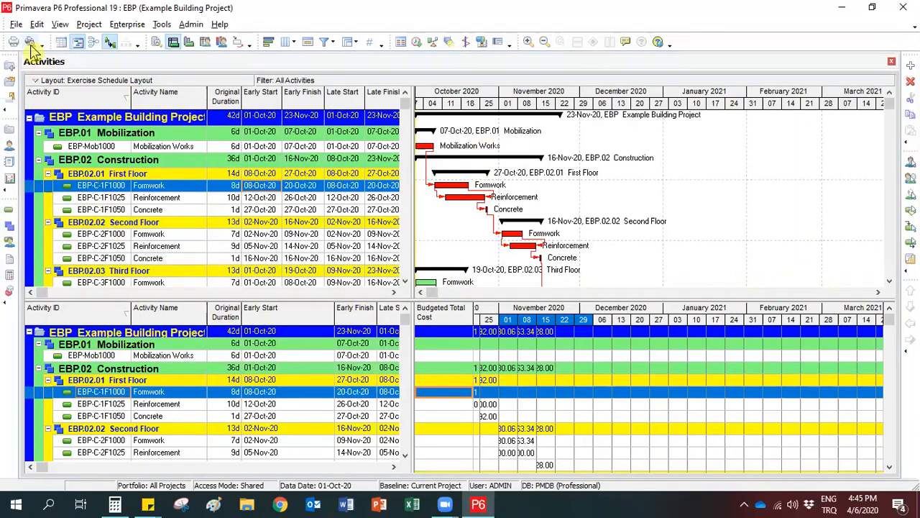
# In the print preview's page setup, include the Spreadsheet, exclude Gantt Chart, Grid Lines, All Columns and Activity Table, and apply to check the page.
pyautogui.click(30, 43)
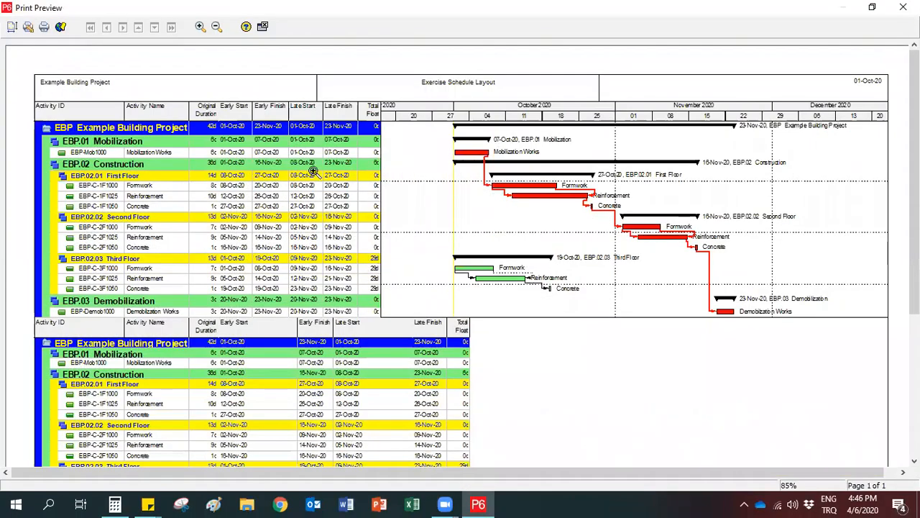
pyautogui.click(13, 28)
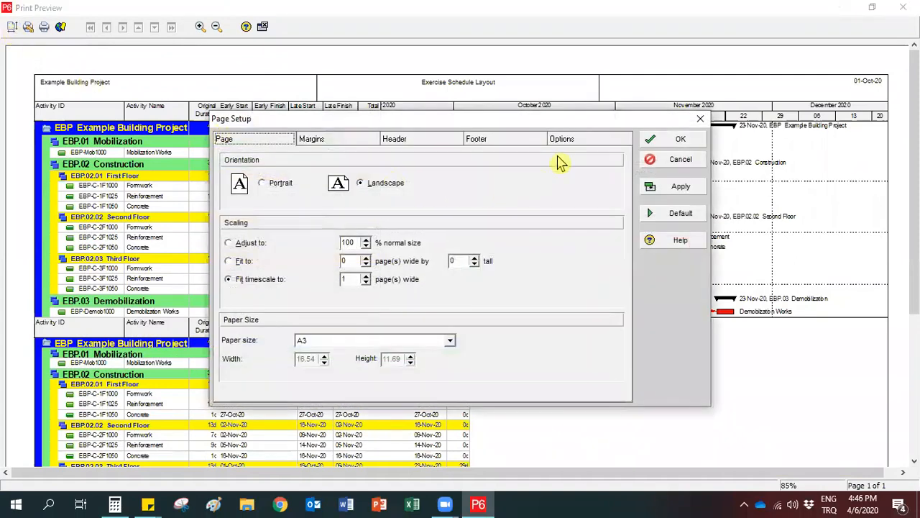
pyautogui.click(566, 143)
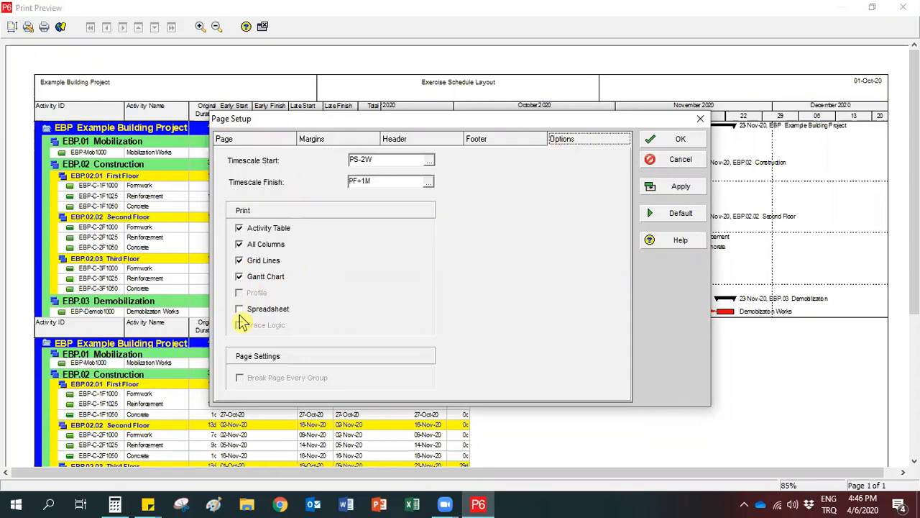
pyautogui.click(240, 310)
pyautogui.click(241, 278)
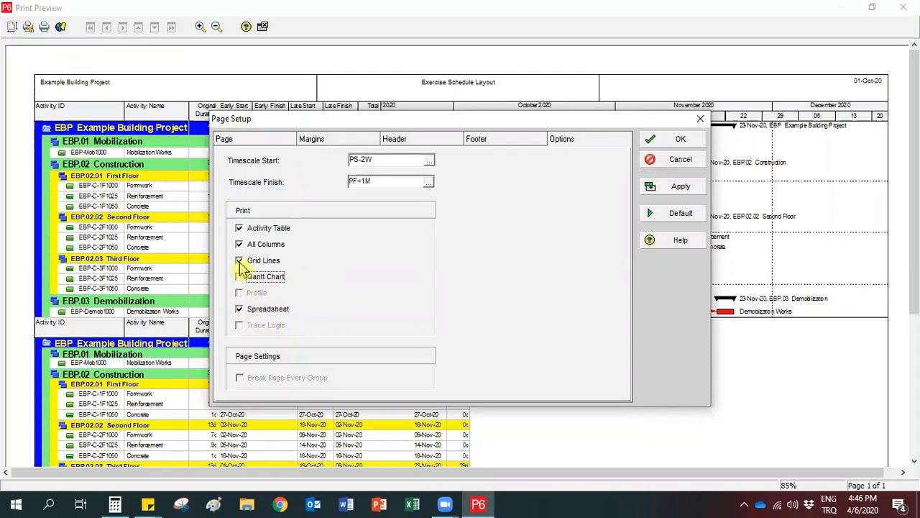
pyautogui.click(240, 261)
pyautogui.click(240, 245)
pyautogui.click(240, 230)
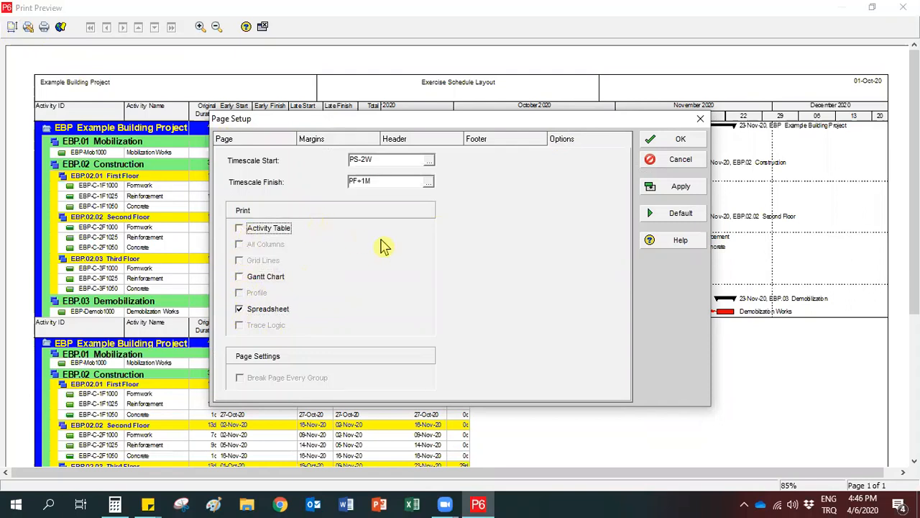
pyautogui.click(650, 191)
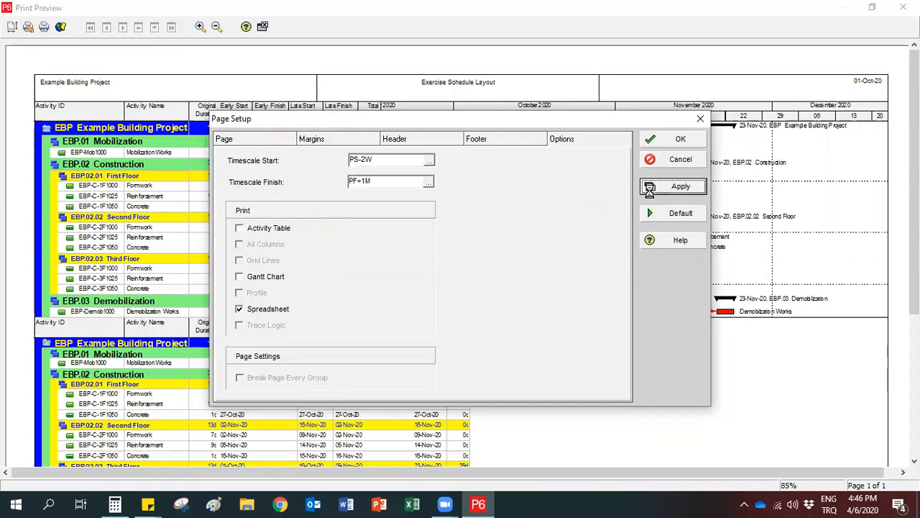
pyautogui.moveTo(543, 128); pyautogui.dragTo(426, 304)
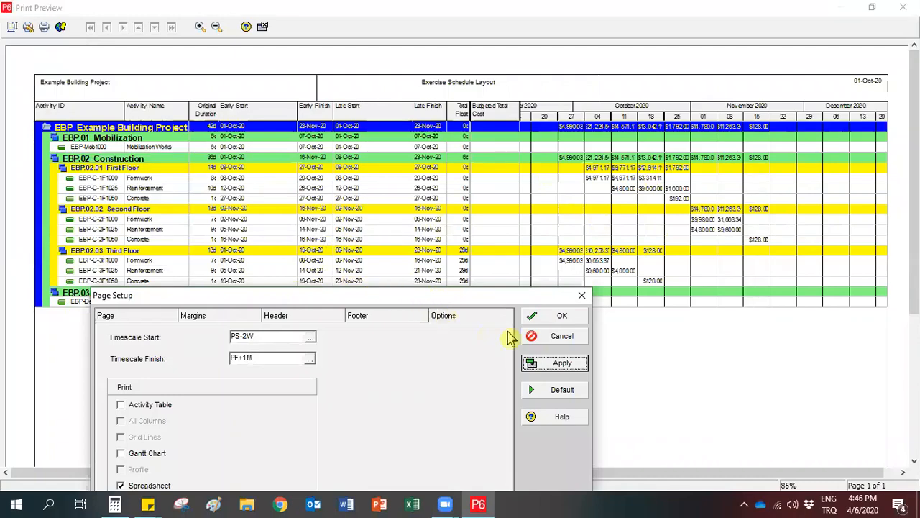
# Accept the page setup and print the spreadsheet page to Adobe PDF, saved as PM2.pdf on the Desktop.
pyautogui.click(535, 318)
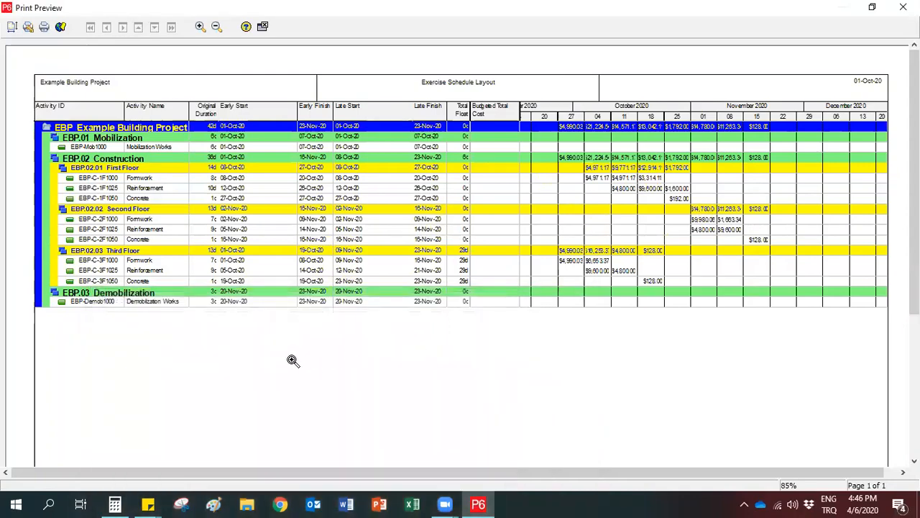
pyautogui.click(43, 29)
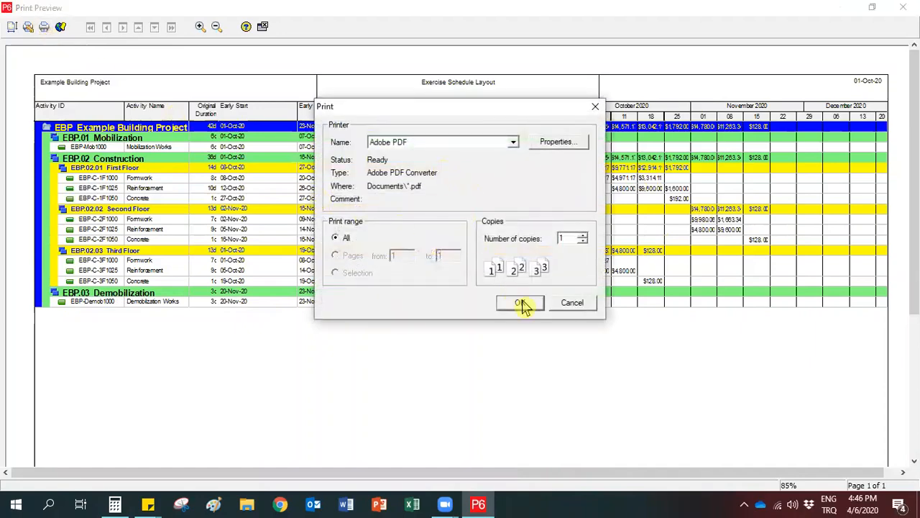
pyautogui.click(521, 303)
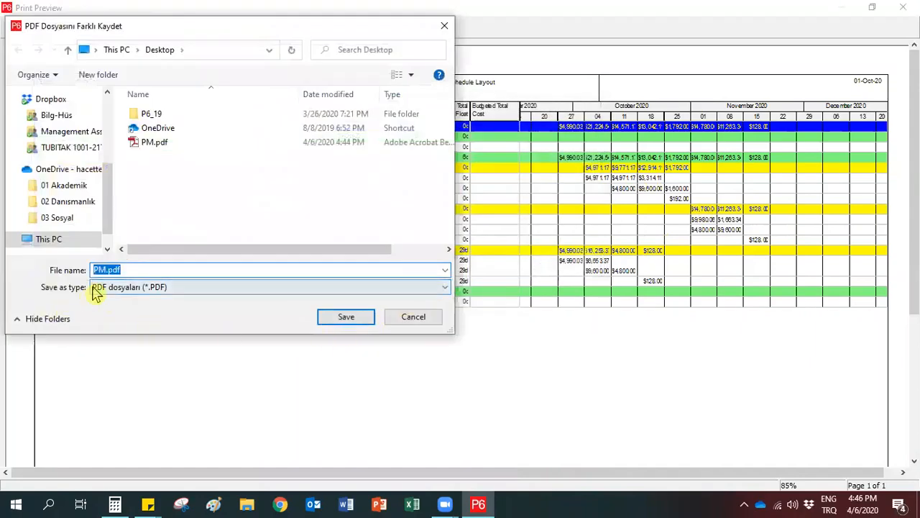
pyautogui.click(107, 270)
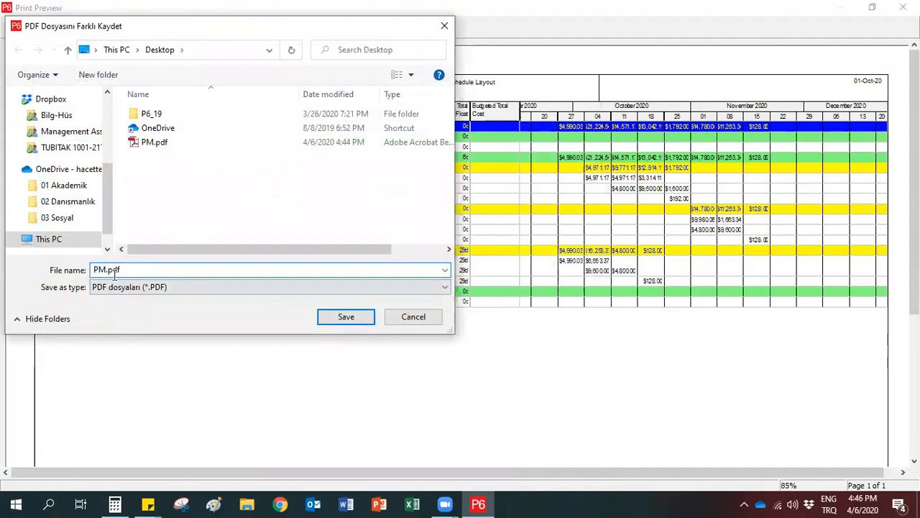
pyautogui.write('2')
pyautogui.click(345, 318)
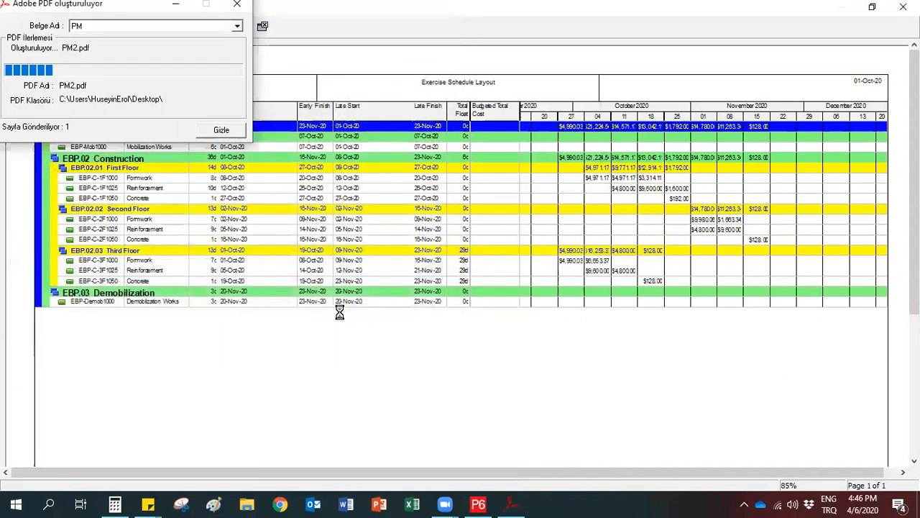
pyautogui.click(451, 278)
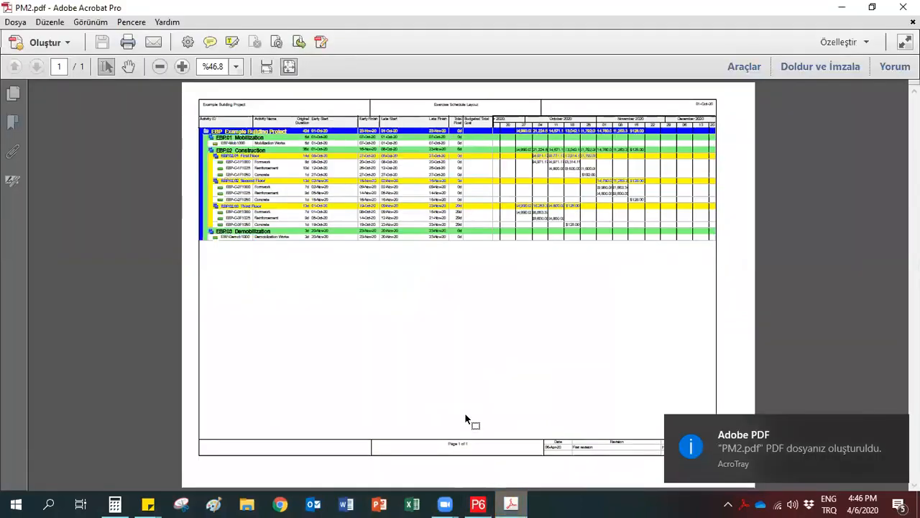
# Check PM2.pdf at a larger zoom in Adobe Acrobat Pro, minimize it, and close the print preview.
pyautogui.click(182, 66)
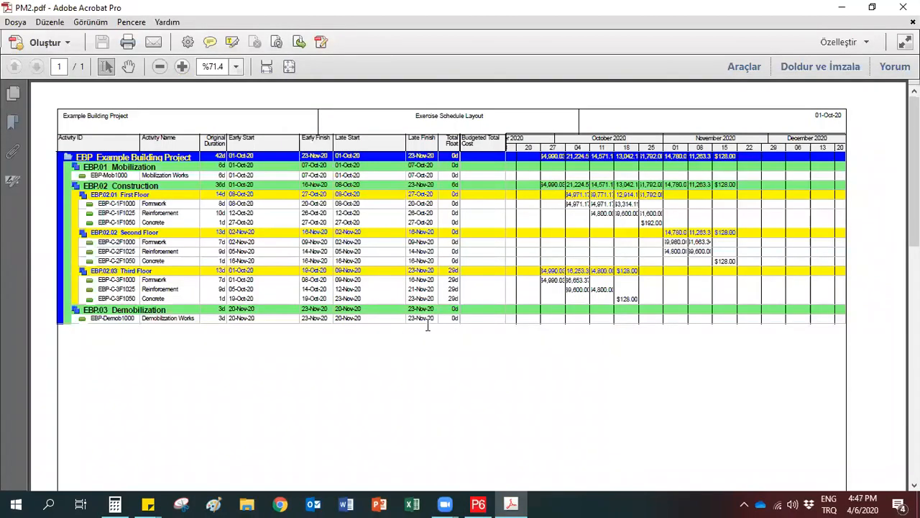
pyautogui.click(842, 8)
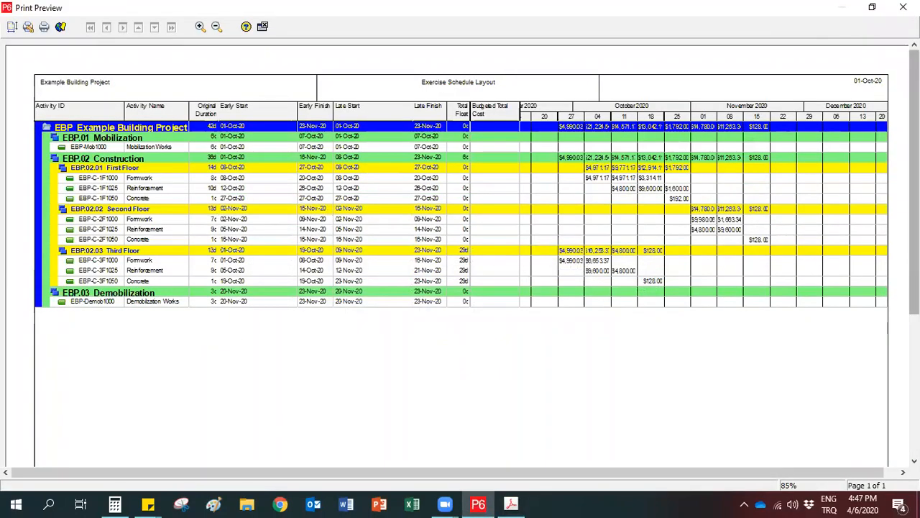
pyautogui.click(903, 7)
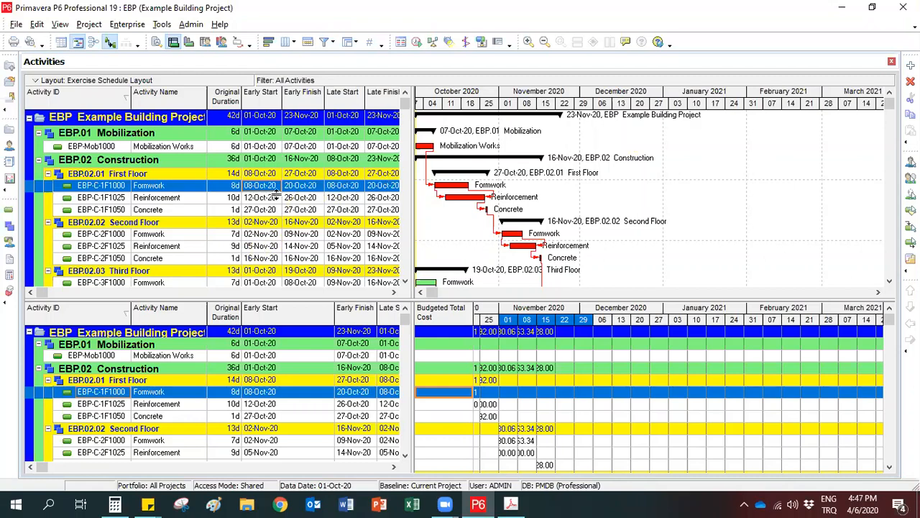
# Show the Resource Usage Profile below the activity table and Gantt chart.
pyautogui.click(59, 23)
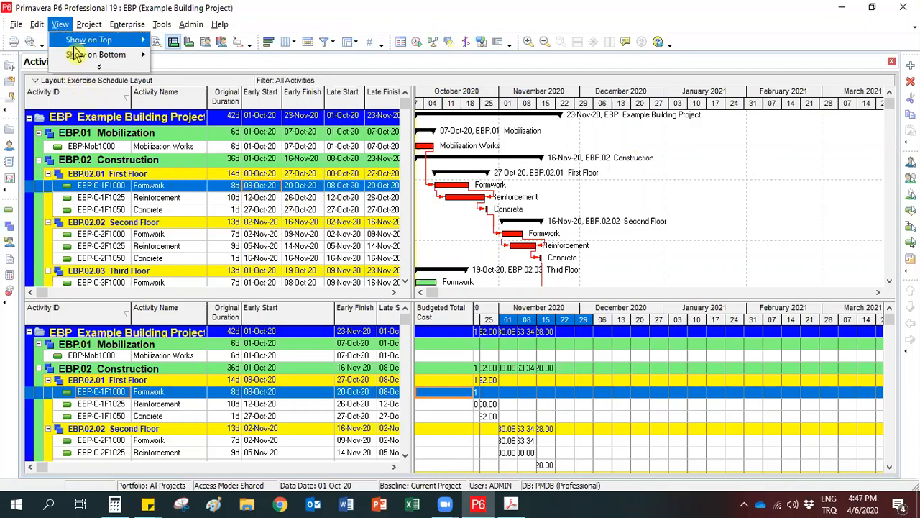
pyautogui.moveTo(94, 57)
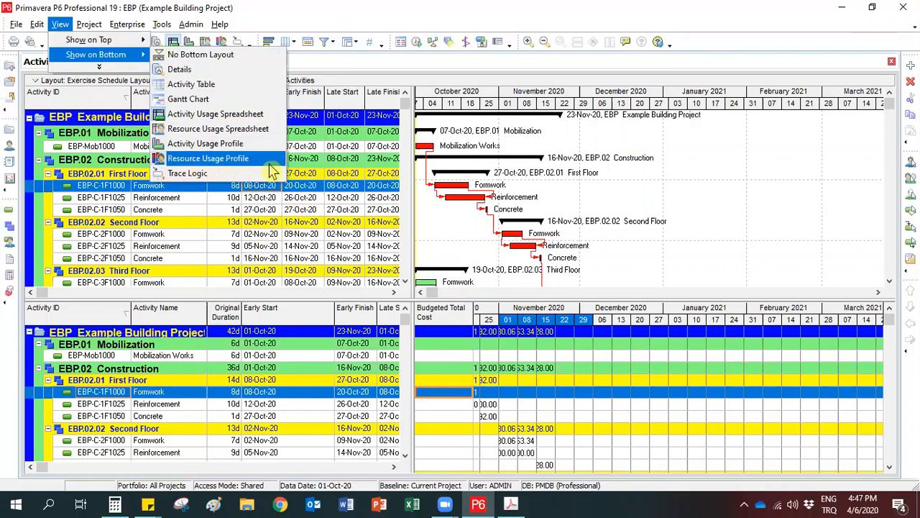
pyautogui.click(207, 158)
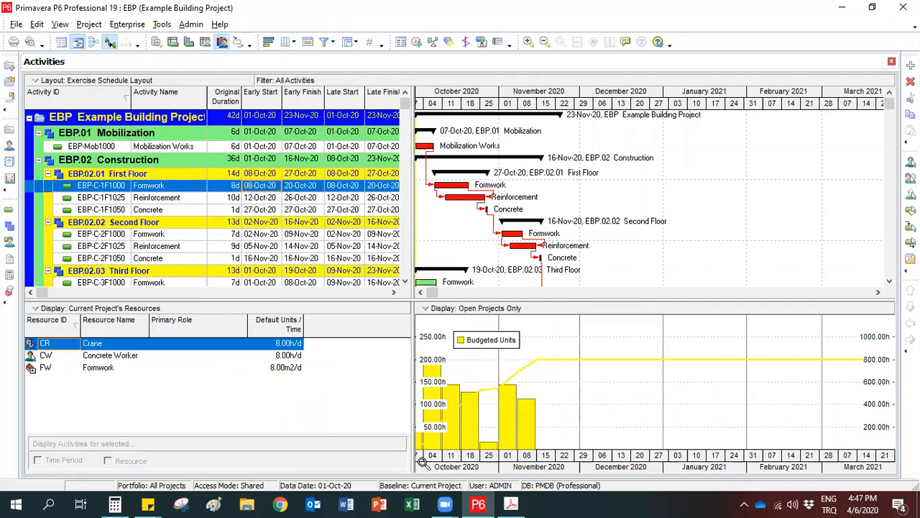
# Set the timescale's date interval to Year/Month and shift the profile's timescale to bring the project start into view.
pyautogui.moveTo(425, 473); pyautogui.dragTo(514, 473)
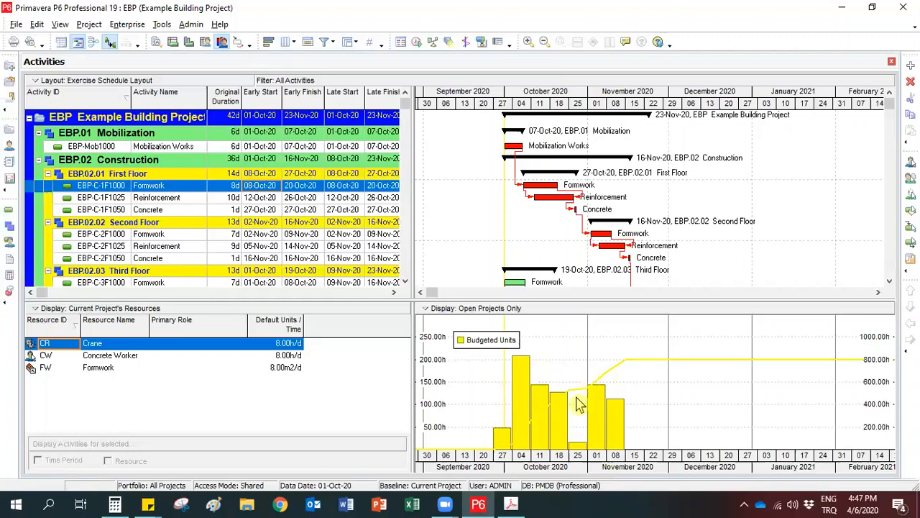
pyautogui.rightClick(551, 461)
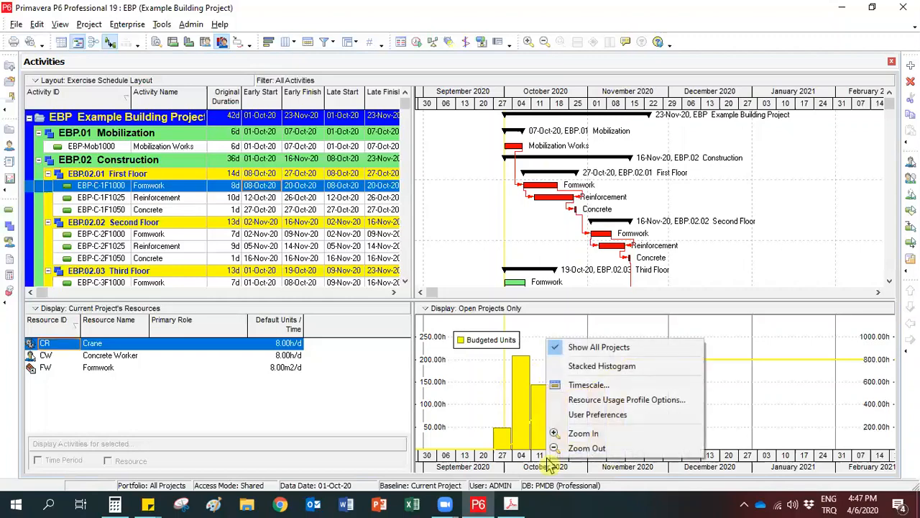
pyautogui.click(585, 387)
pyautogui.click(426, 293)
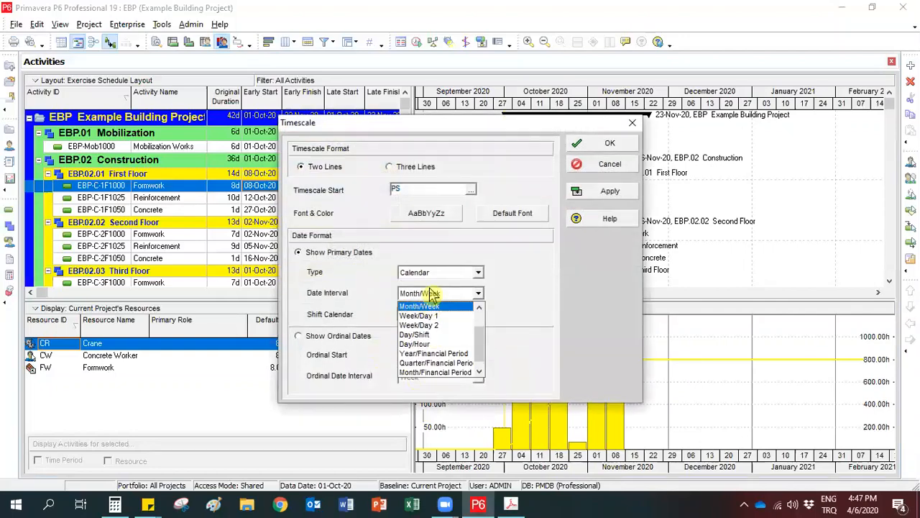
pyautogui.scroll(1, 432, 336)
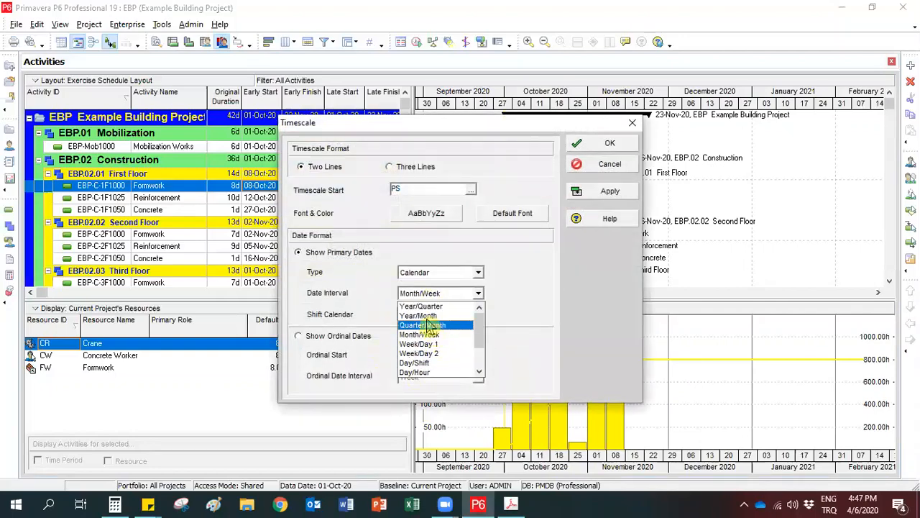
pyautogui.click(433, 316)
pyautogui.click(581, 191)
pyautogui.click(581, 143)
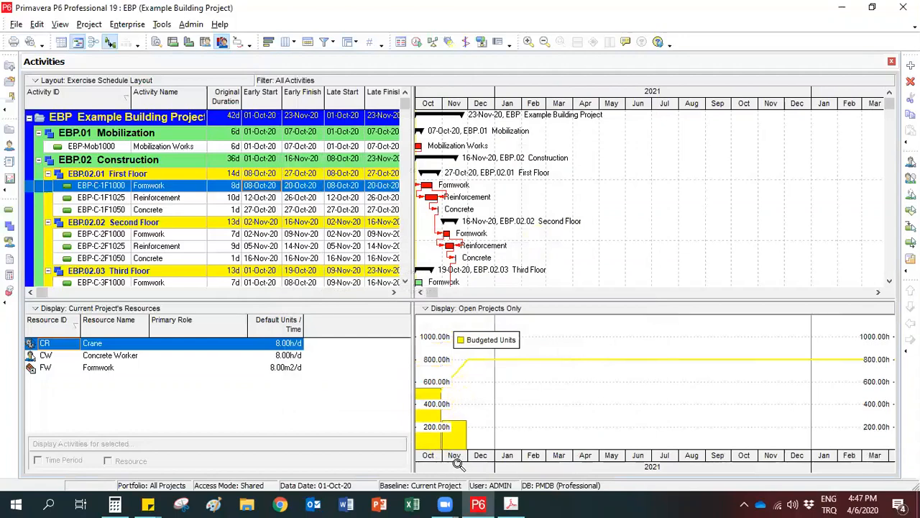
pyautogui.moveTo(457, 464); pyautogui.dragTo(560, 453)
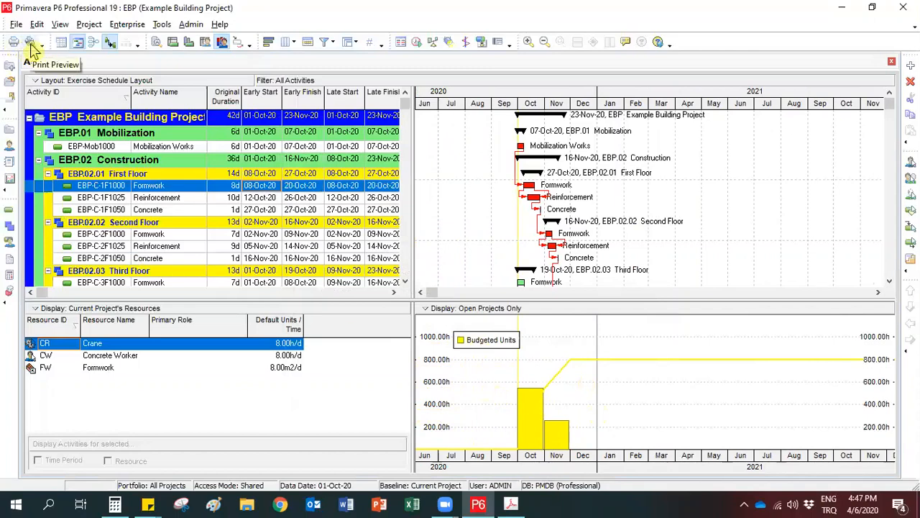
# In the print preview's page setup, include the Profile, apply it, and check the whole resource profile page.
pyautogui.click(30, 44)
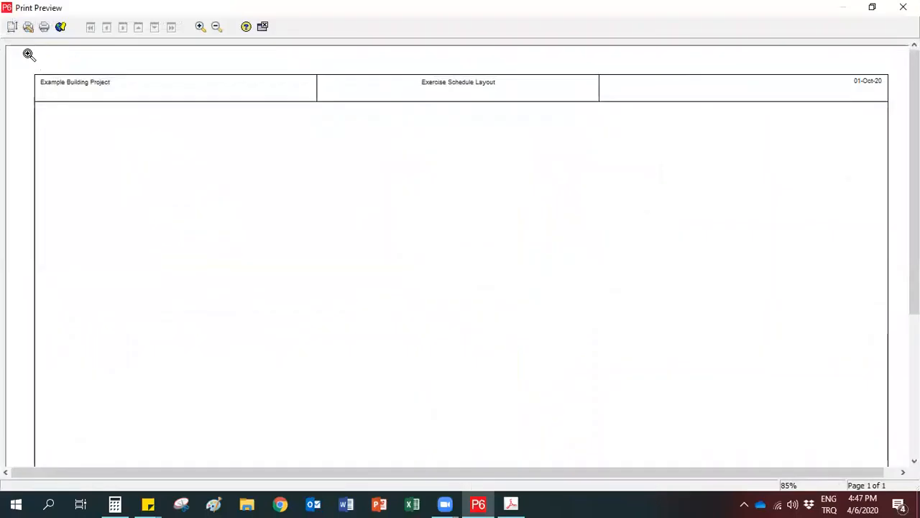
pyautogui.click(11, 29)
pyautogui.click(568, 141)
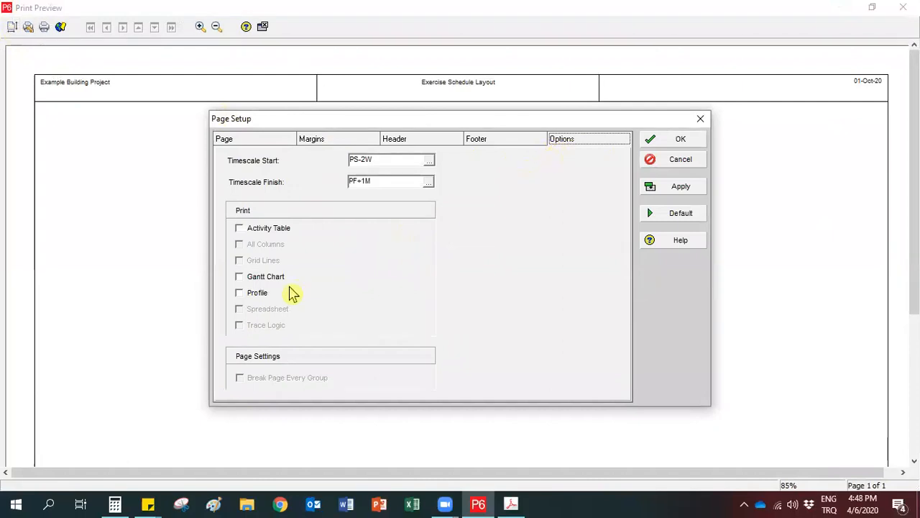
pyautogui.click(240, 294)
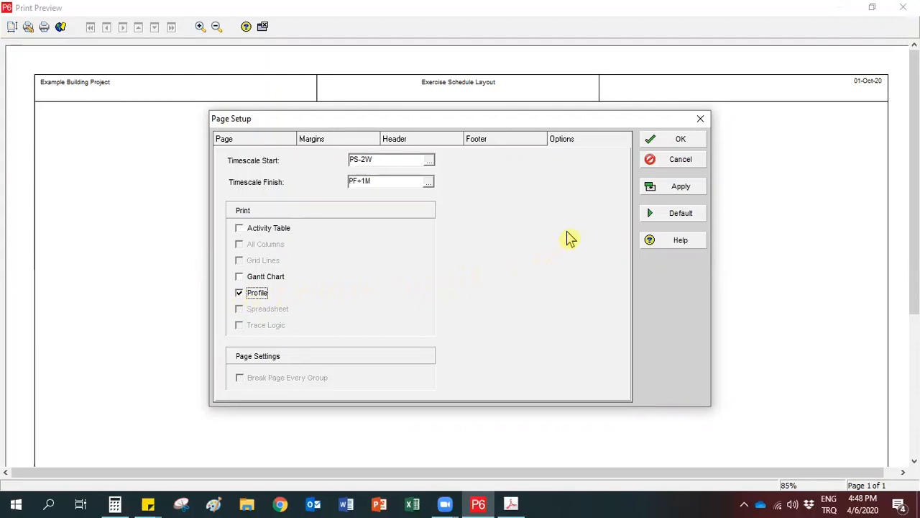
pyautogui.click(657, 188)
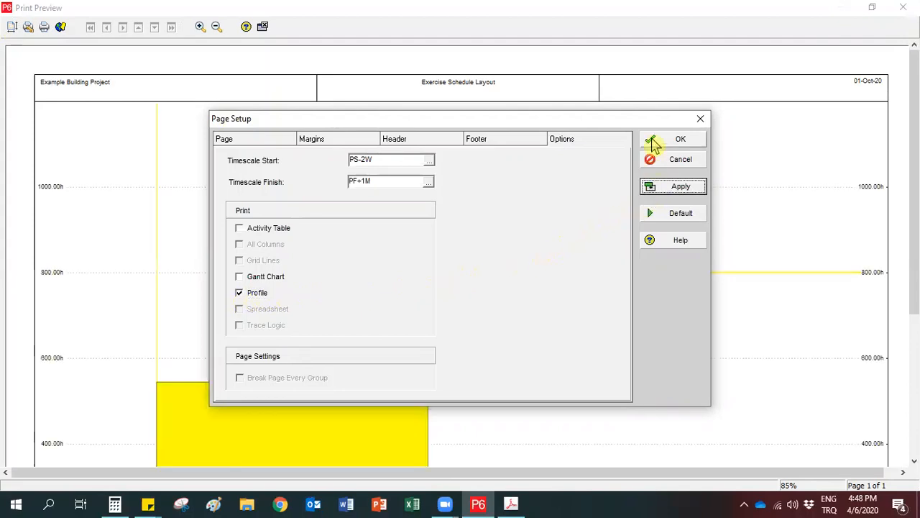
pyautogui.click(655, 141)
pyautogui.moveTo(913, 198); pyautogui.dragTo(914, 341)
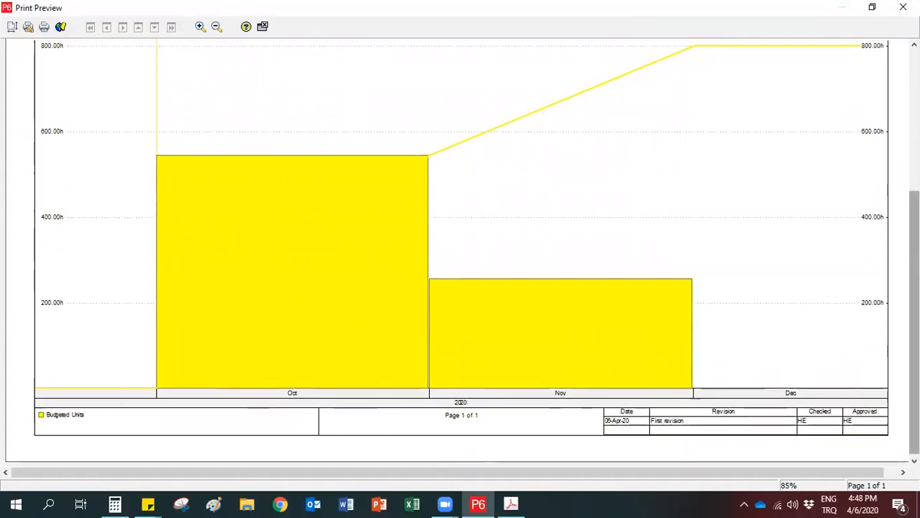
pyautogui.scroll(5, 30, 452)
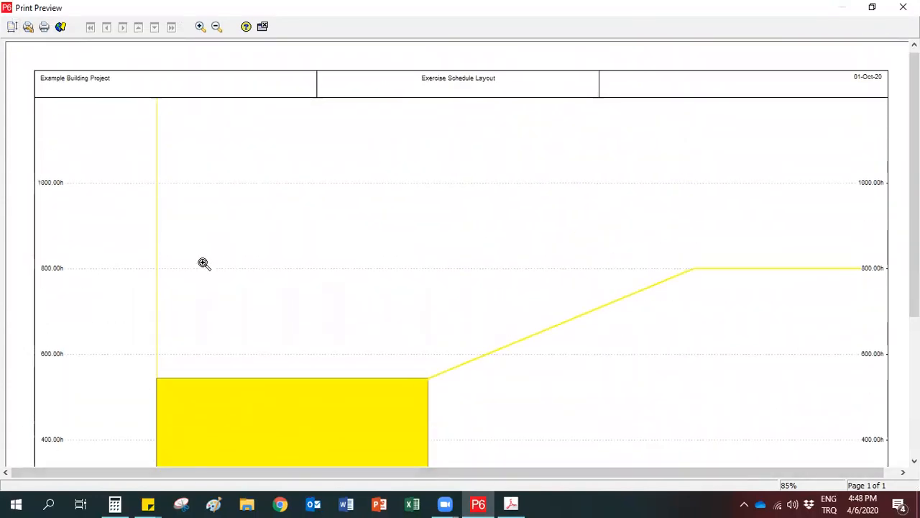
# Print the resource profile to Adobe PDF as PM3.pdf on the Desktop, and close the PDF and the print preview.
pyautogui.click(44, 28)
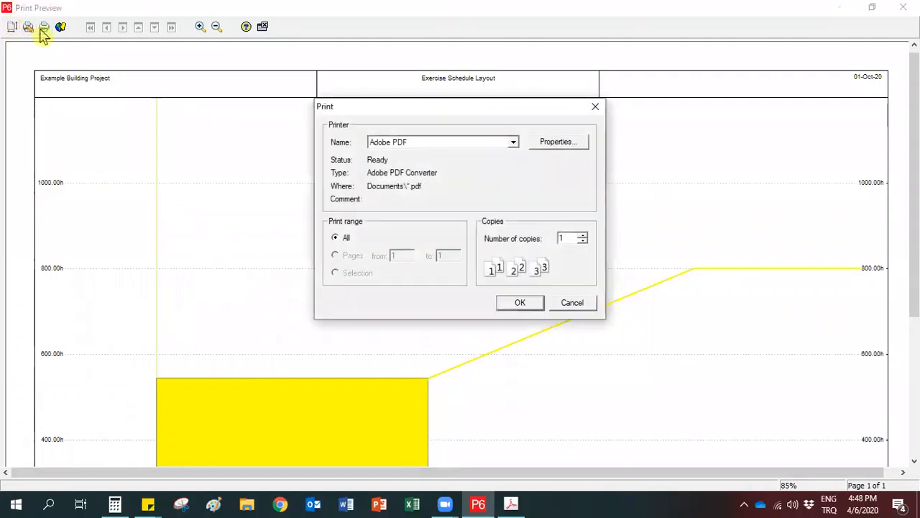
pyautogui.click(518, 305)
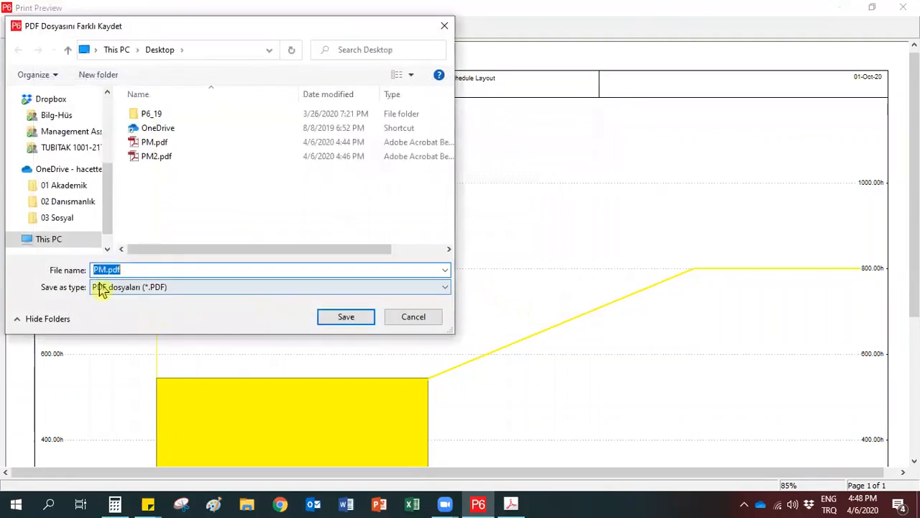
pyautogui.click(103, 277)
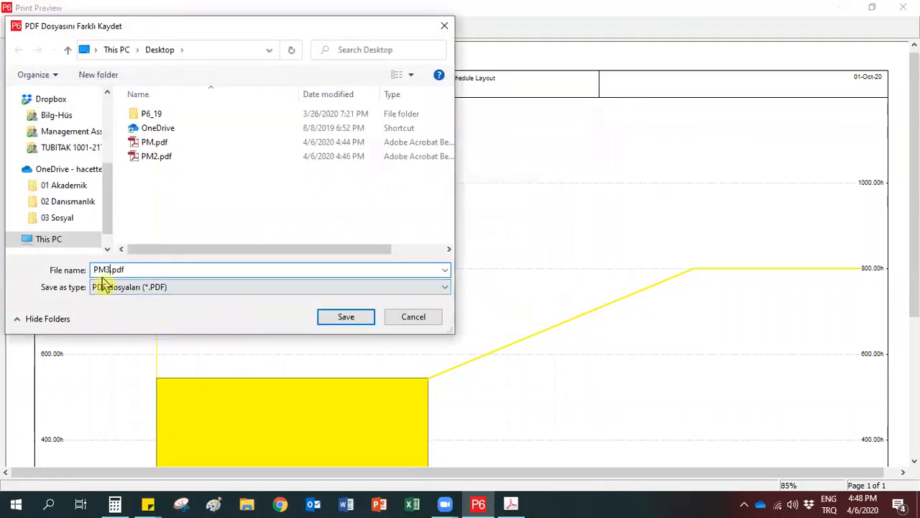
pyautogui.click(342, 318)
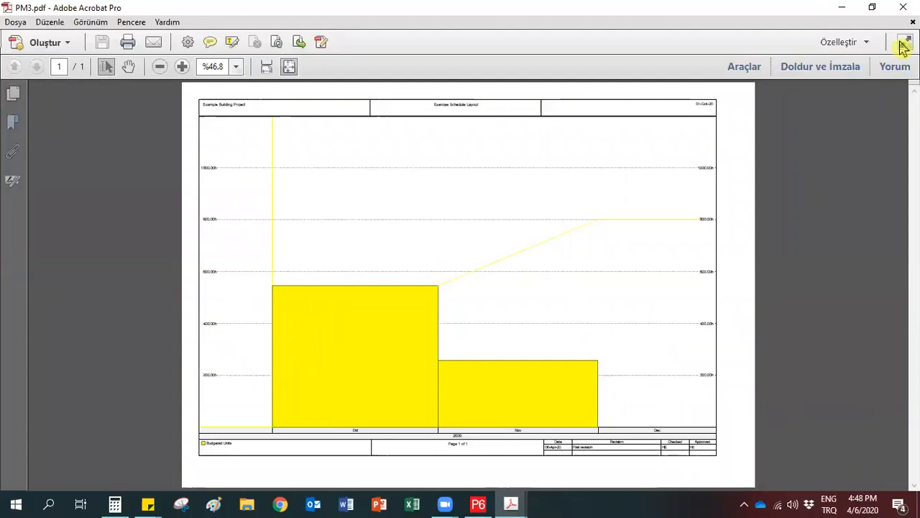
pyautogui.click(903, 7)
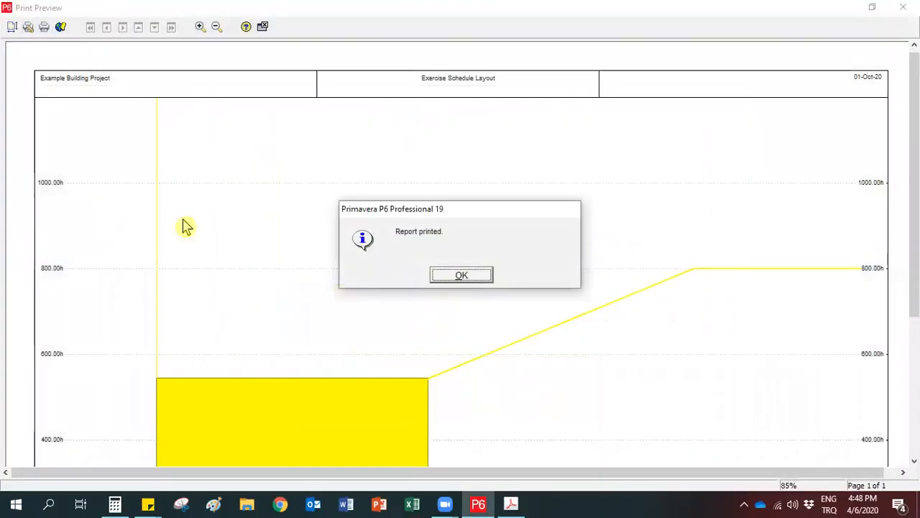
pyautogui.click(462, 276)
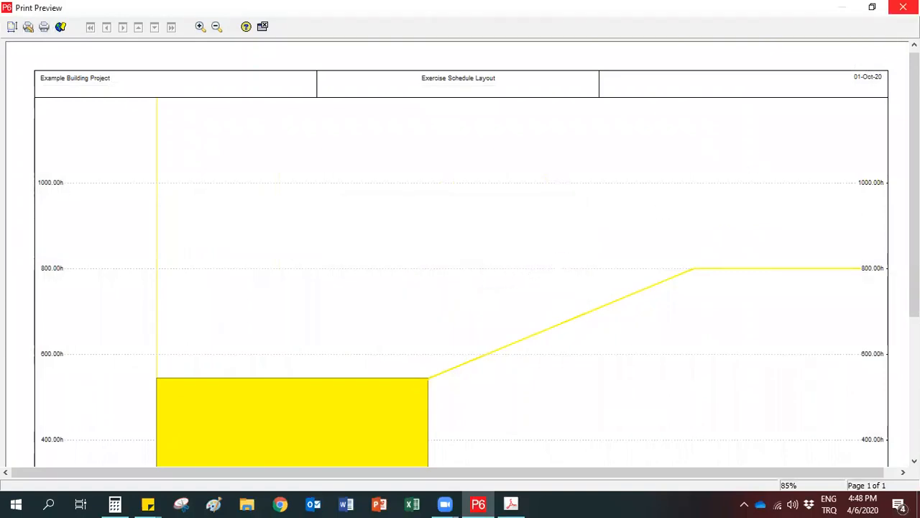
pyautogui.click(903, 7)
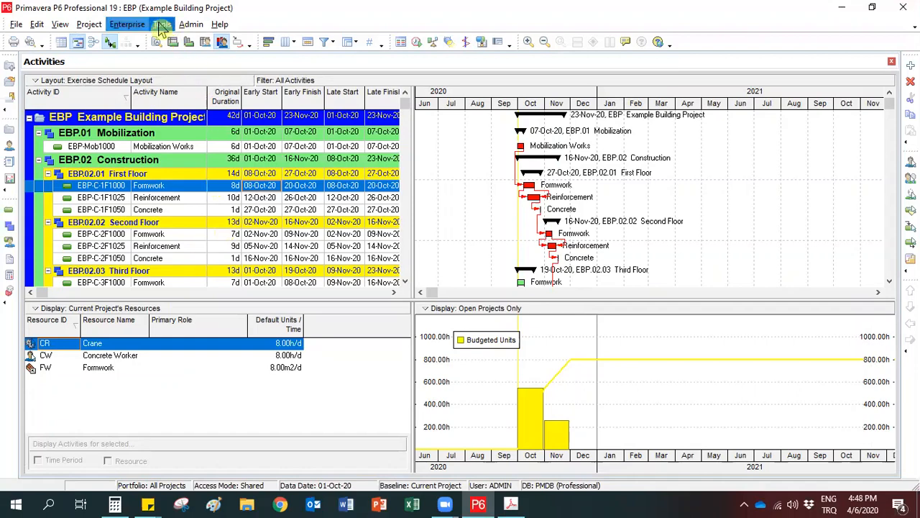
# Open the list of built-in reports and browse the standard report groups down to the Schedule group.
pyautogui.click(162, 26)
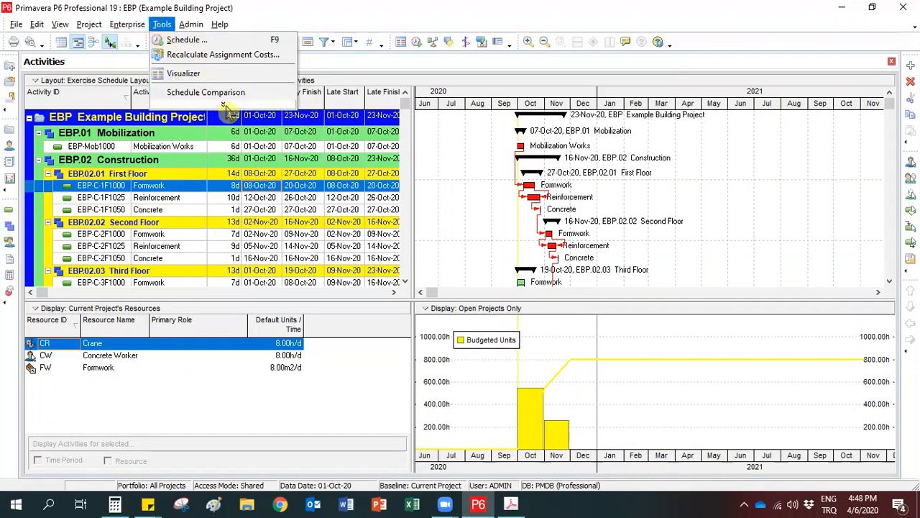
pyautogui.click(224, 106)
pyautogui.moveTo(274, 231)
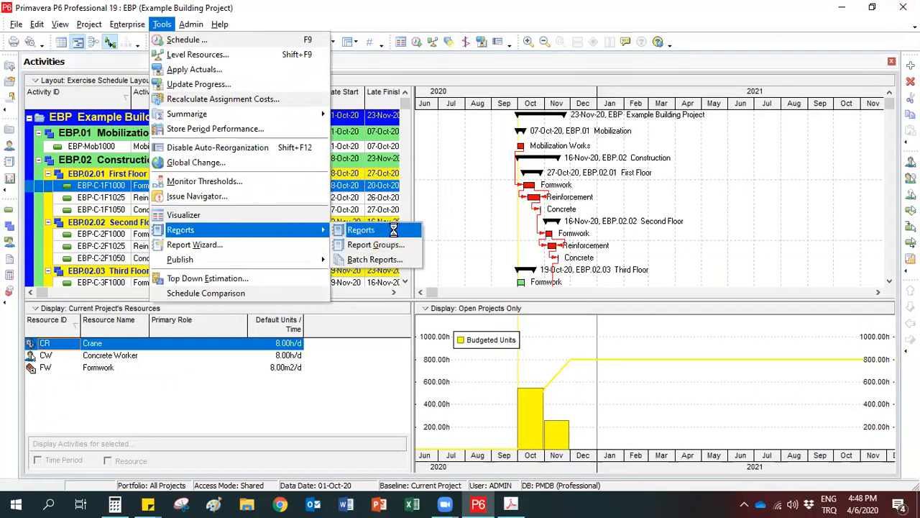
pyautogui.click(396, 233)
pyautogui.click(164, 204)
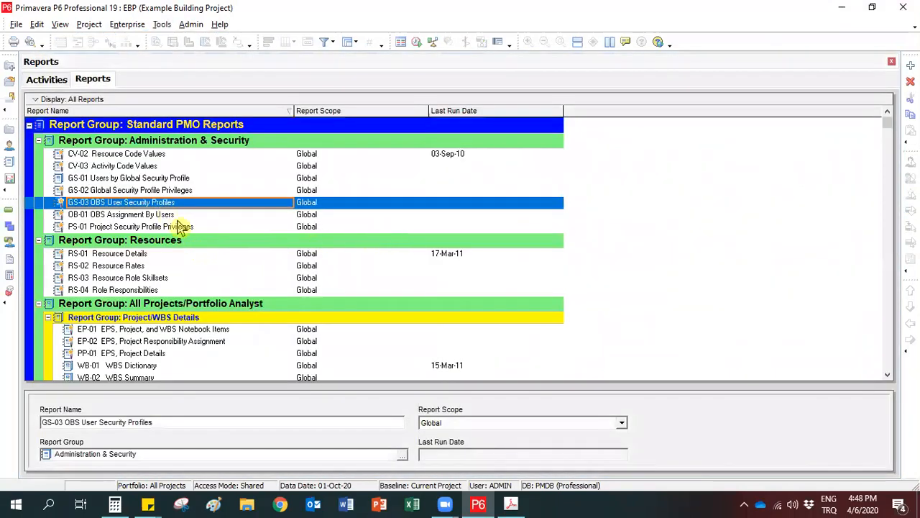
pyautogui.scroll(-1, 180, 234)
pyautogui.scroll(-2, 180, 238)
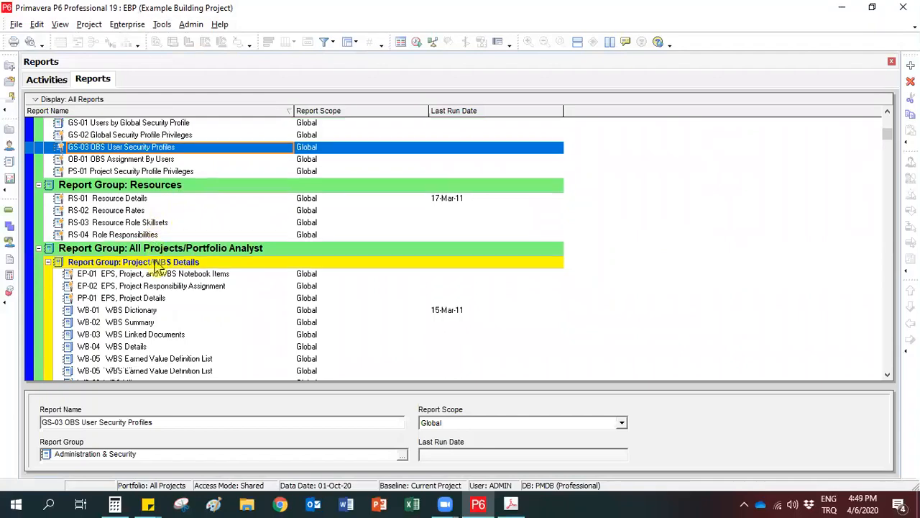
pyautogui.scroll(-10, 191, 233)
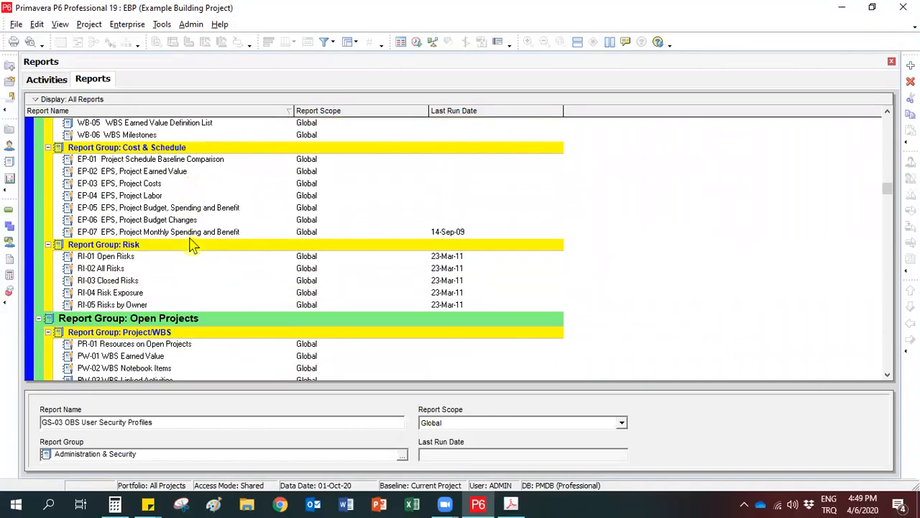
pyautogui.scroll(-8, 193, 245)
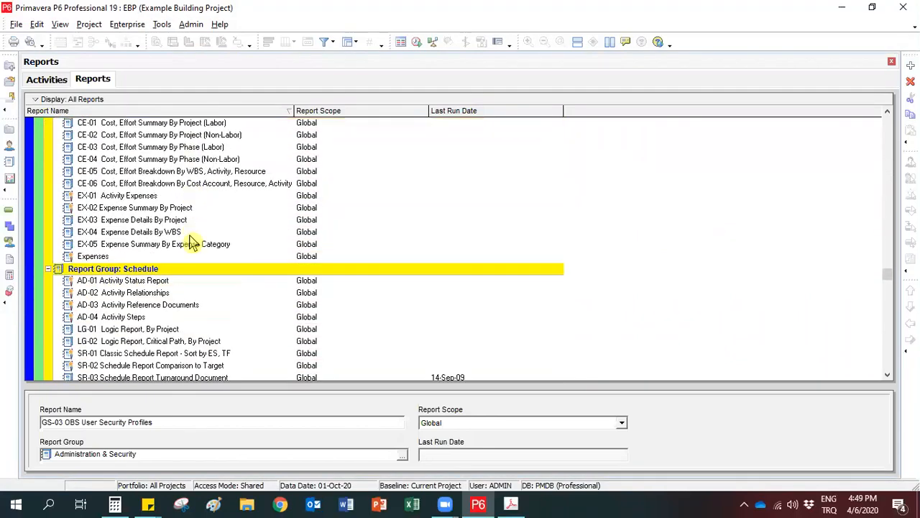
# Run the SR-01 Classic Schedule Report - Sort by ES, TF to Print Preview and view the enlarged page from its beginning.
pyautogui.click(120, 283)
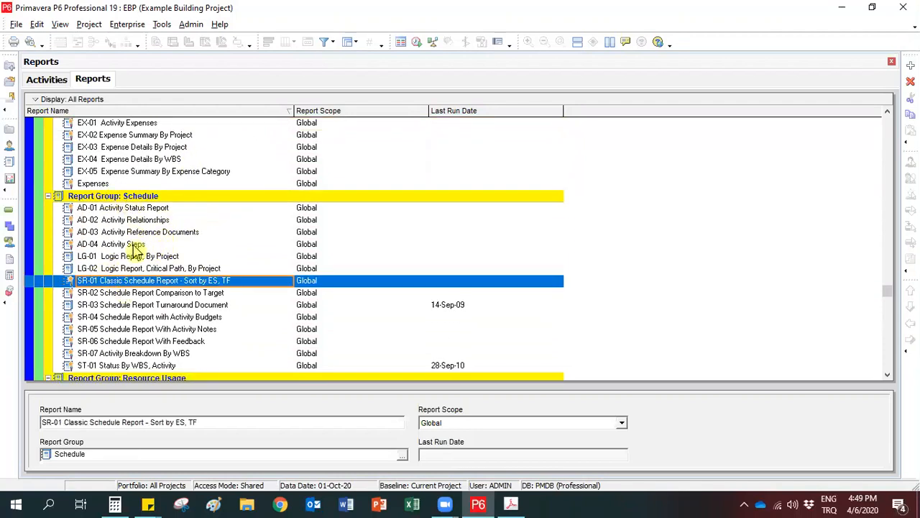
pyautogui.rightClick(147, 284)
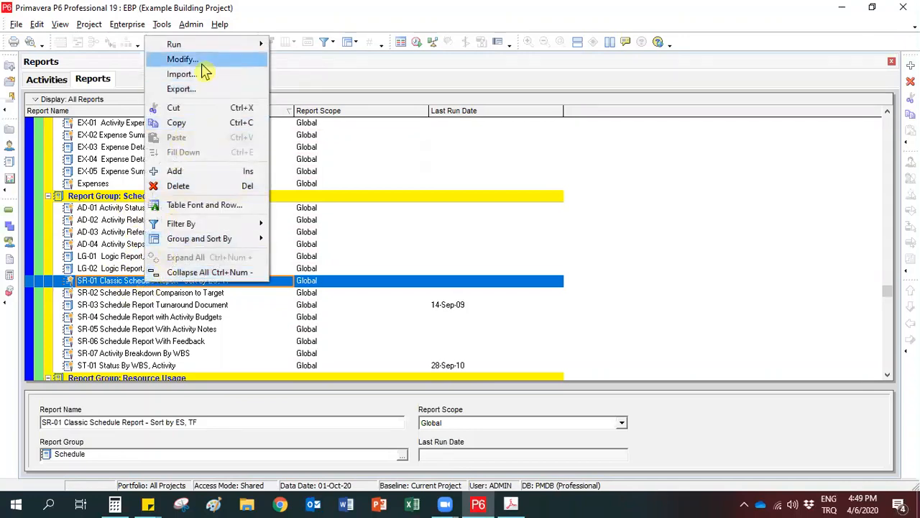
pyautogui.moveTo(210, 50)
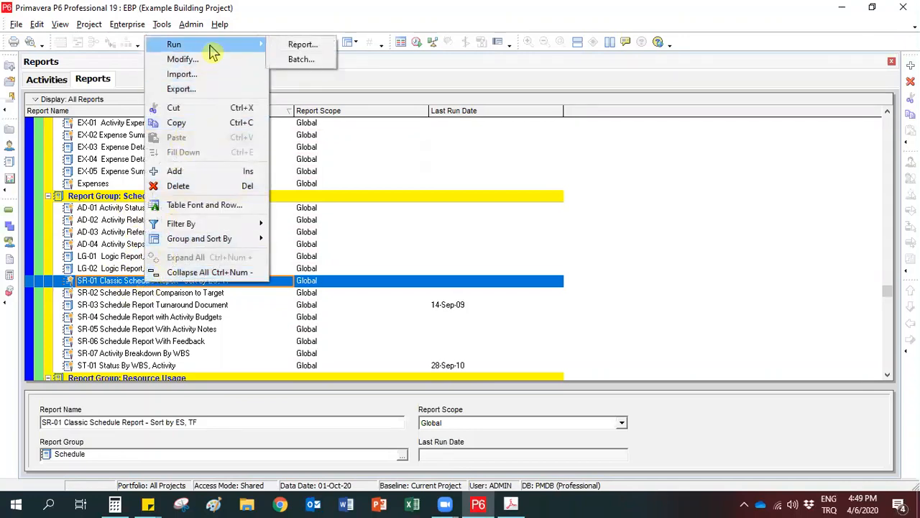
pyautogui.click(301, 47)
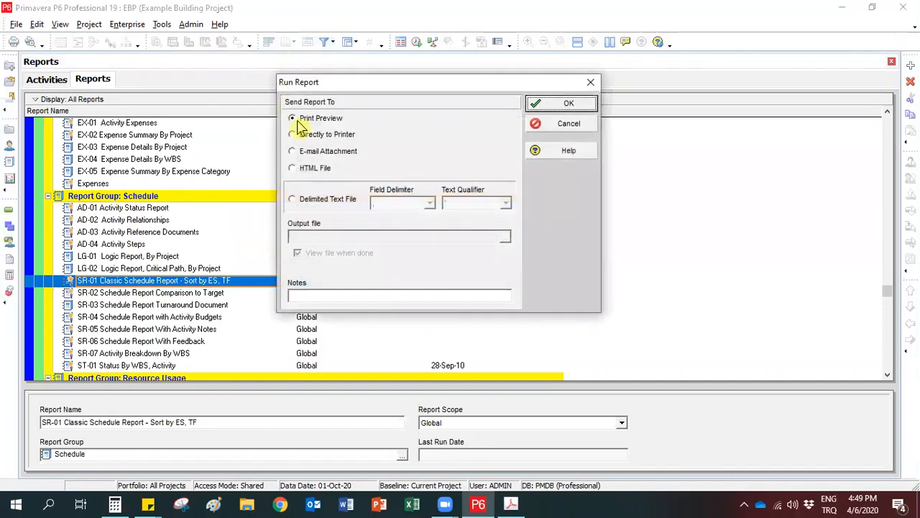
pyautogui.click(566, 108)
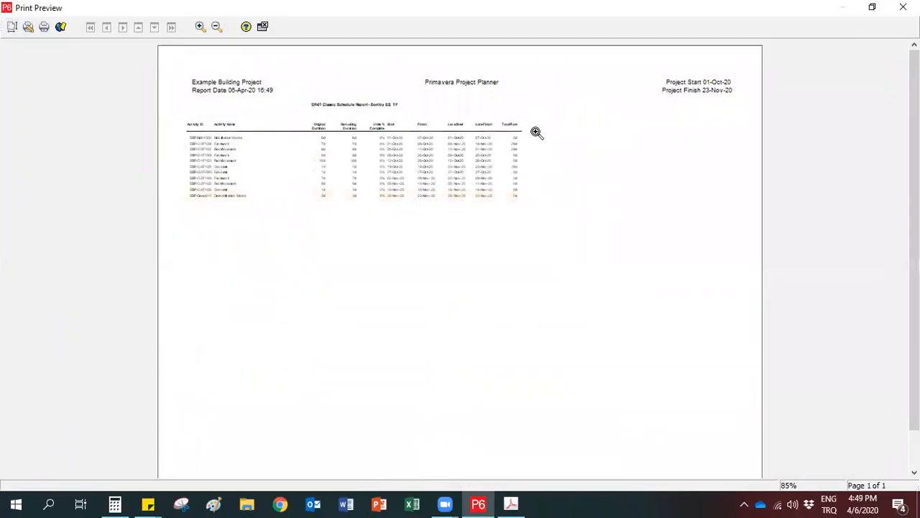
pyautogui.click(367, 211)
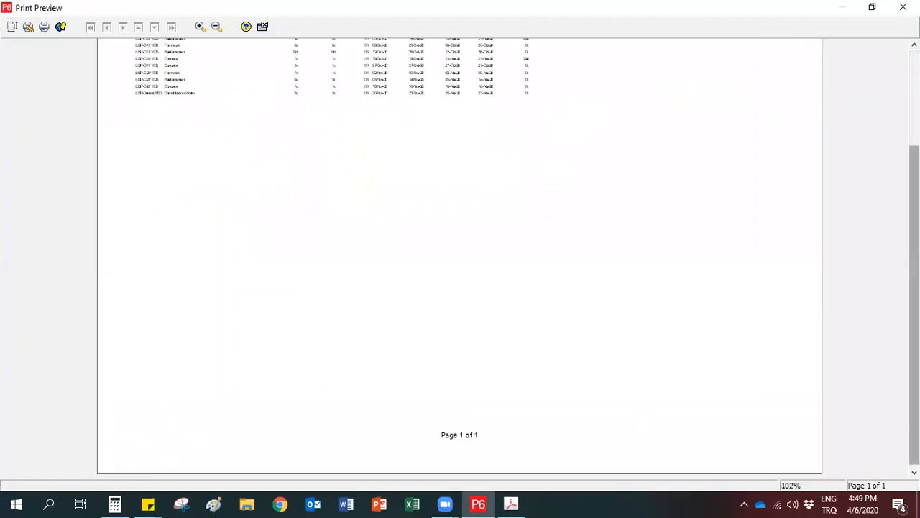
pyautogui.scroll(3, 148, 52)
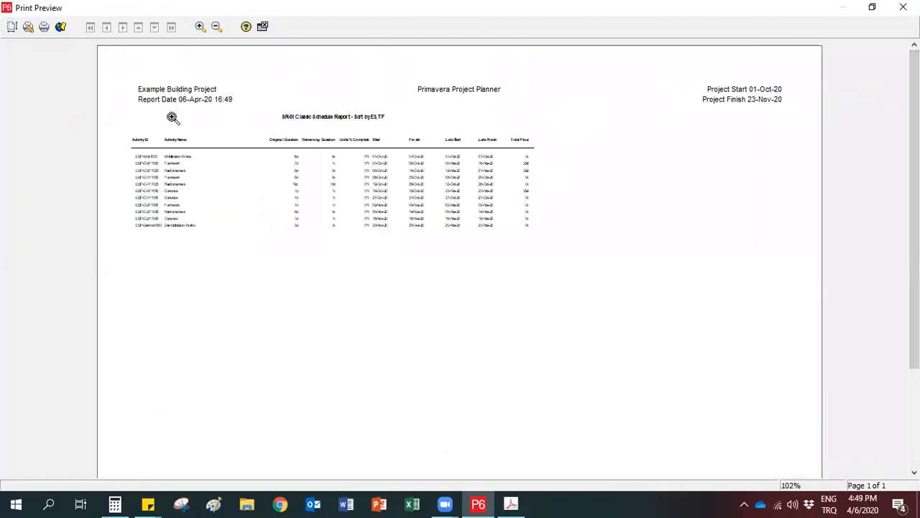
# Print the classic schedule report to Adobe PDF and save it as PM4.pdf on the Desktop.
pyautogui.click(43, 28)
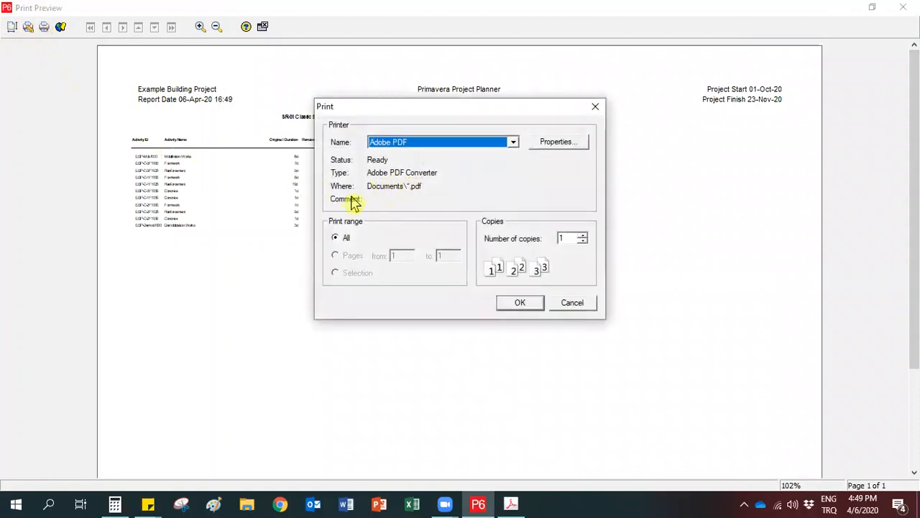
pyautogui.click(517, 305)
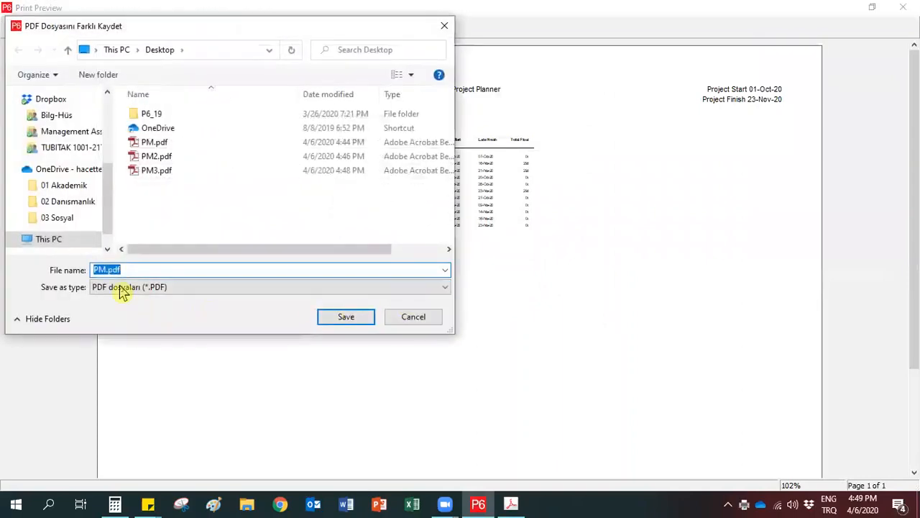
pyautogui.press('Right')
pyautogui.write('4')
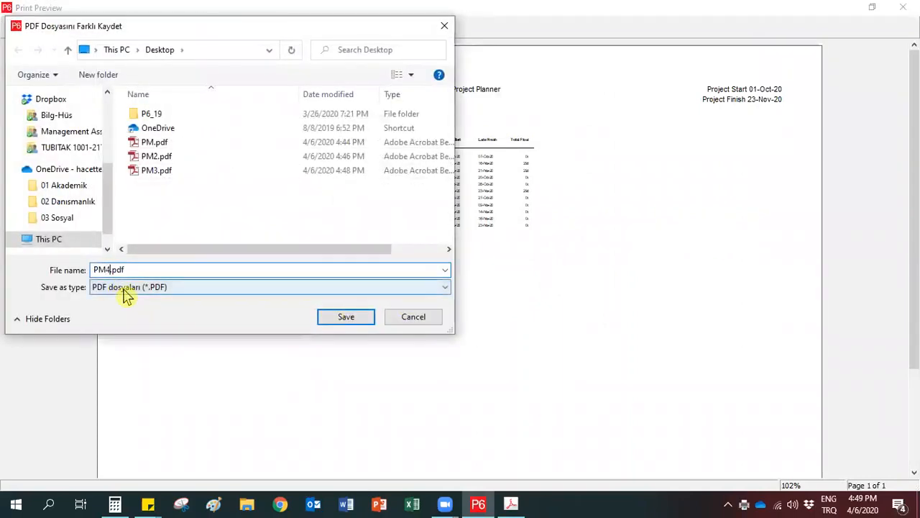
pyautogui.click(331, 322)
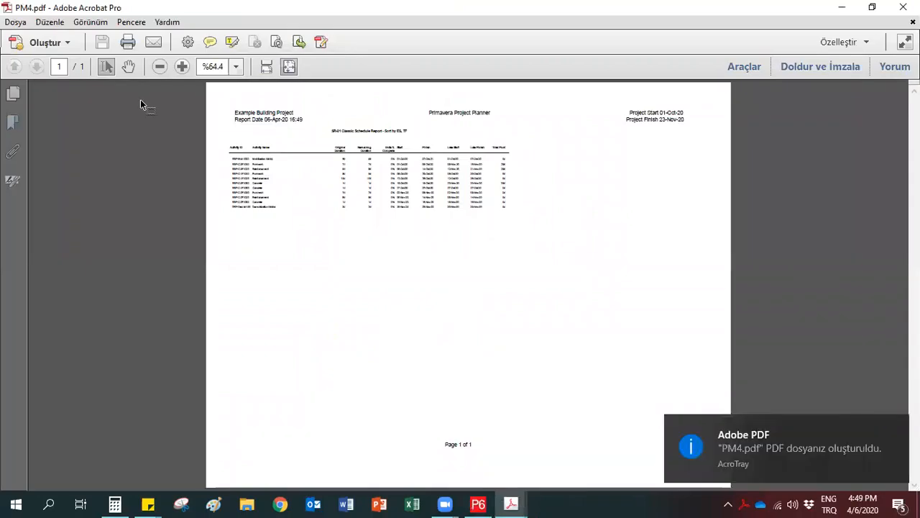
# Examine the enlarged schedule report in PM4.pdf, and close the PDF and the print preview.
pyautogui.click(181, 71)
pyautogui.click(181, 71)
pyautogui.click(181, 70)
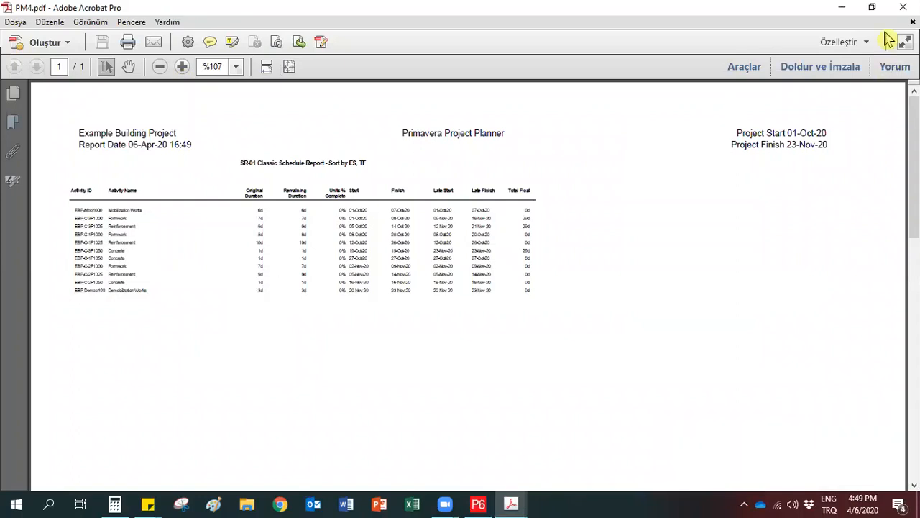
pyautogui.click(903, 7)
pyautogui.click(474, 282)
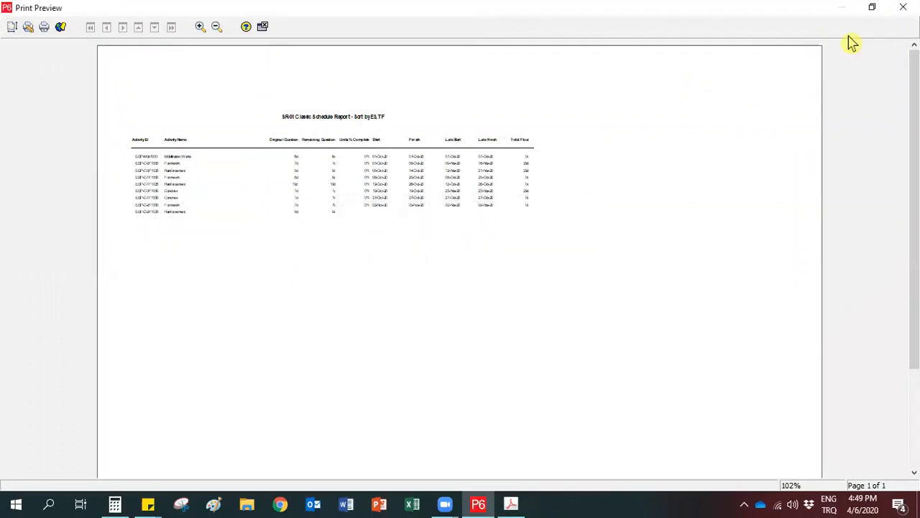
pyautogui.click(903, 8)
# Look over the other reports around AD-02 Activity Relationships in the Schedule group and return to the Activities view.
pyautogui.click(154, 223)
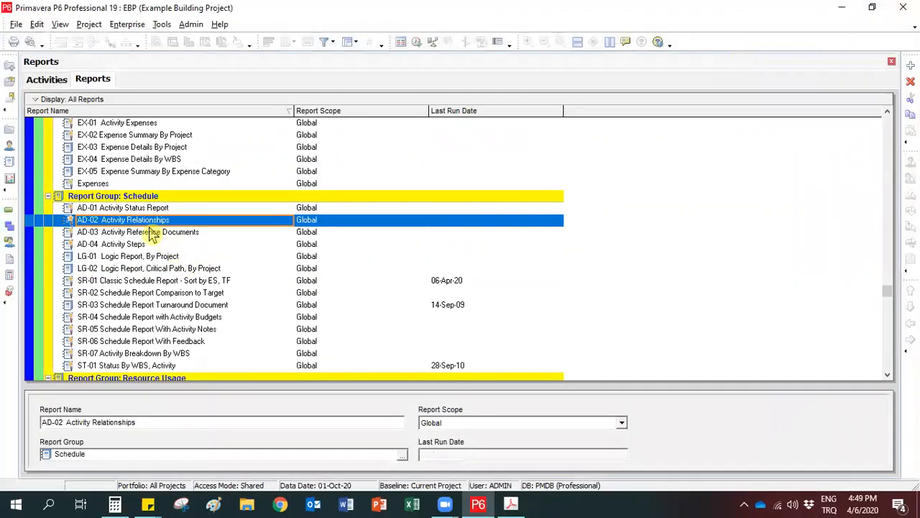
pyautogui.scroll(2, 144, 148)
pyautogui.scroll(-2, 115, 218)
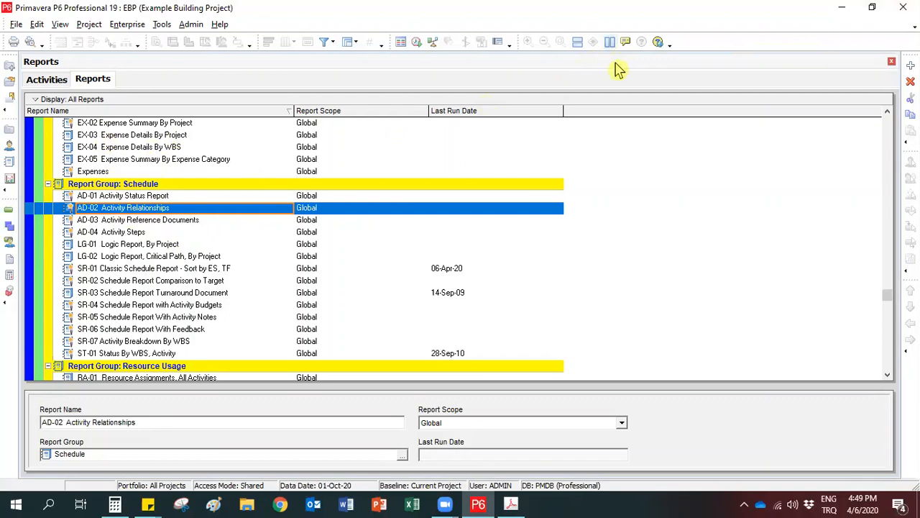
pyautogui.click(47, 81)
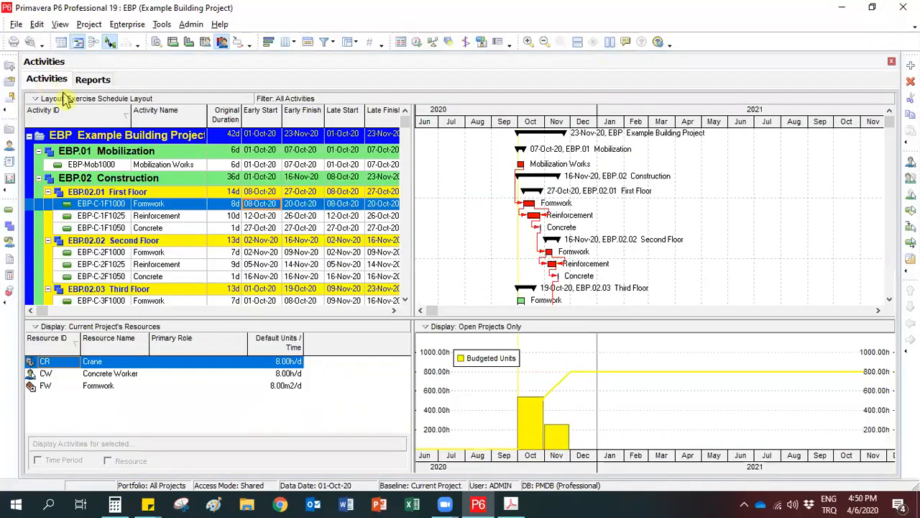